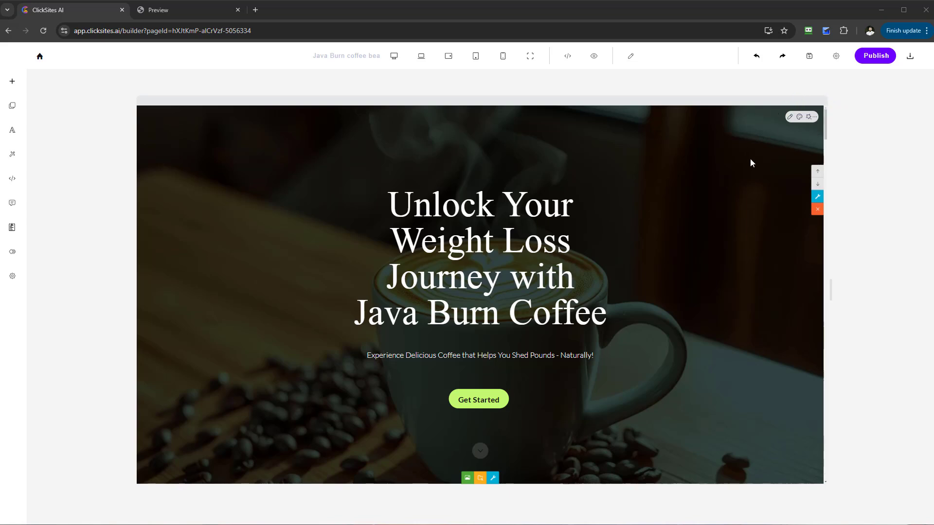
- Insert a navigation bar block on the page and set its style to Fixed light topbar (dark text)
click(12, 81)
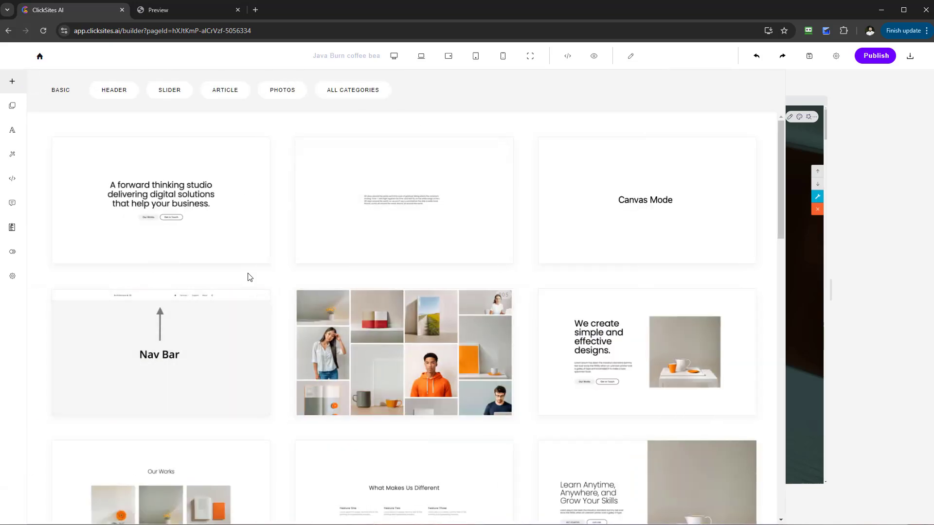
click(160, 360)
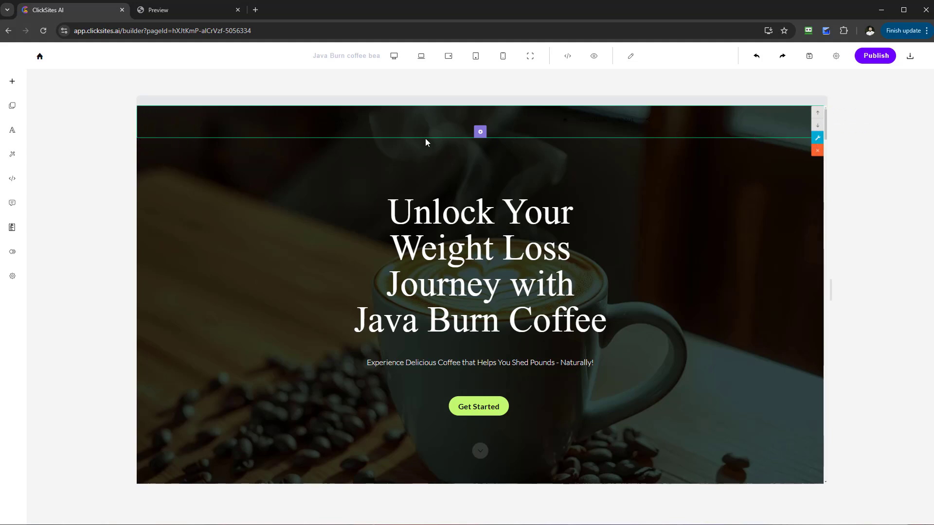
click(480, 133)
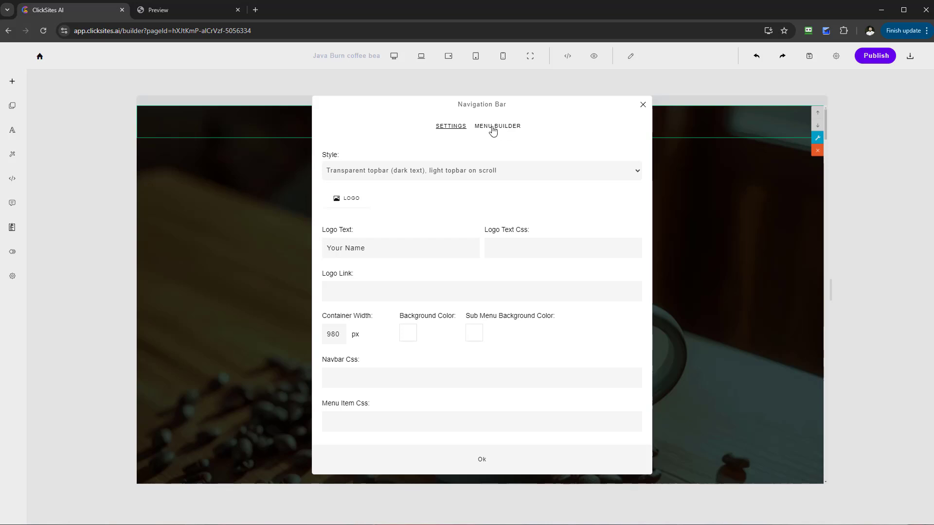
click(480, 178)
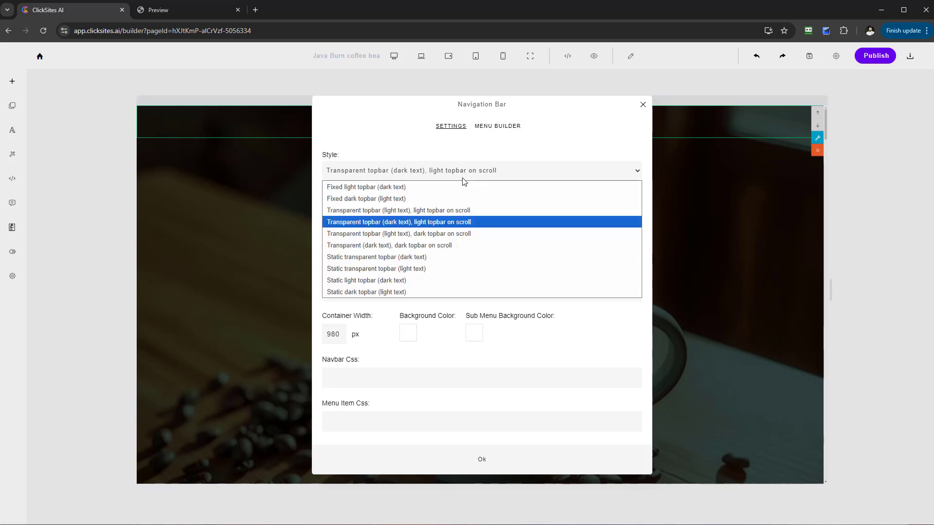
click(407, 188)
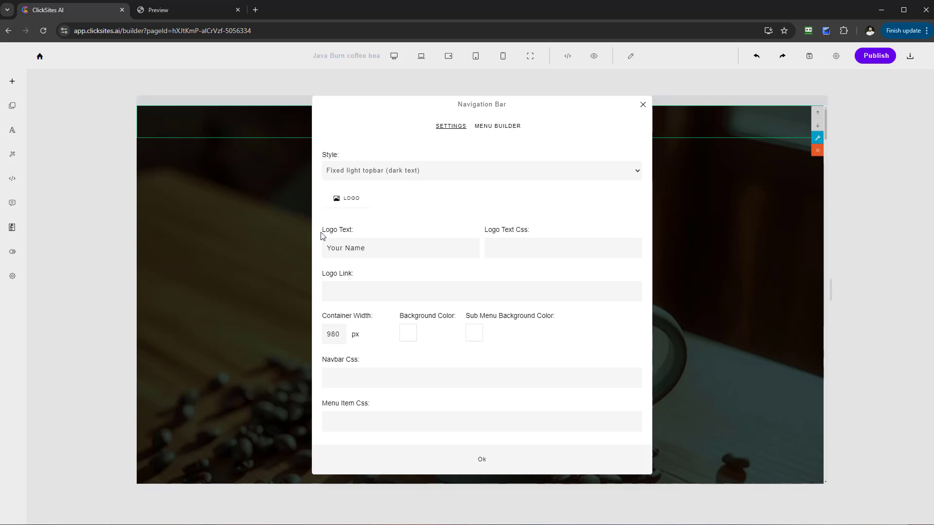
- Clear the placeholder logo text of the navigation bar
drag(321, 233, 362, 235)
drag(326, 235, 291, 252)
click(378, 246)
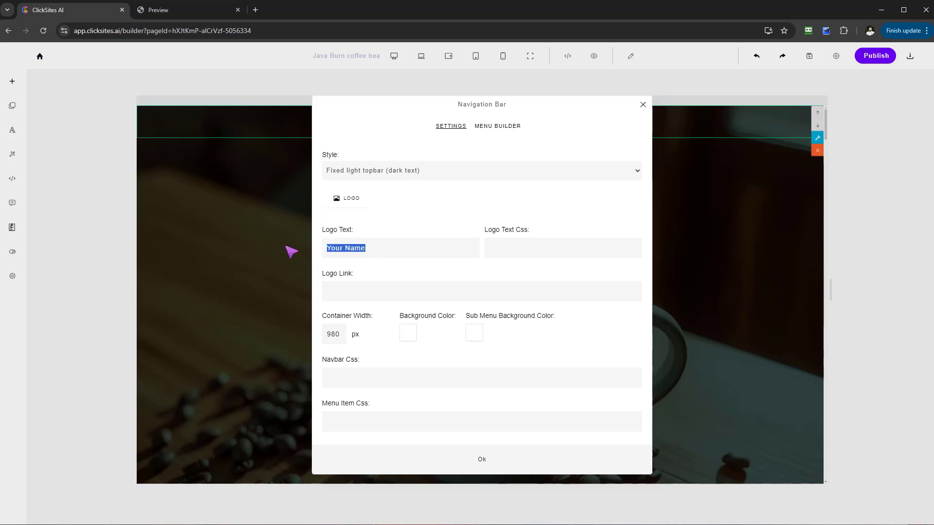
key(BackSpace)
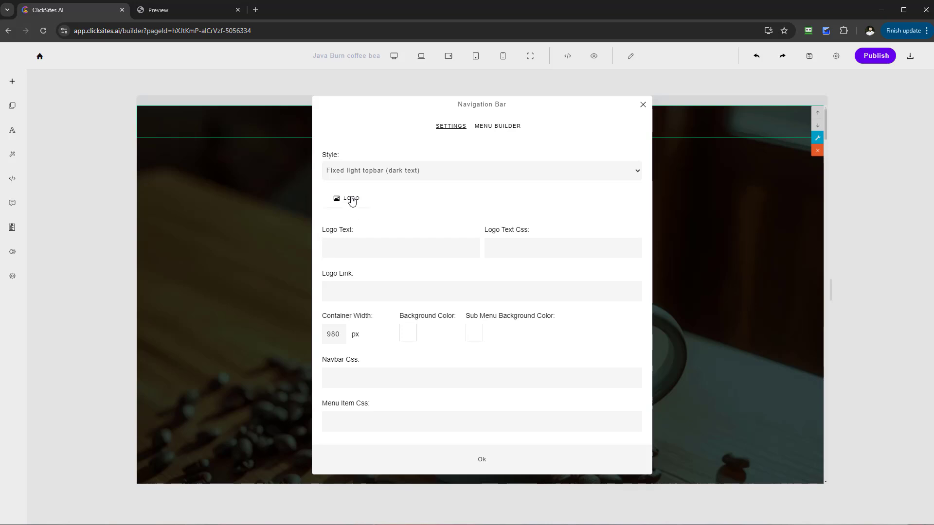
- Open the media library as the source for the navigation bar's logo image
click(352, 206)
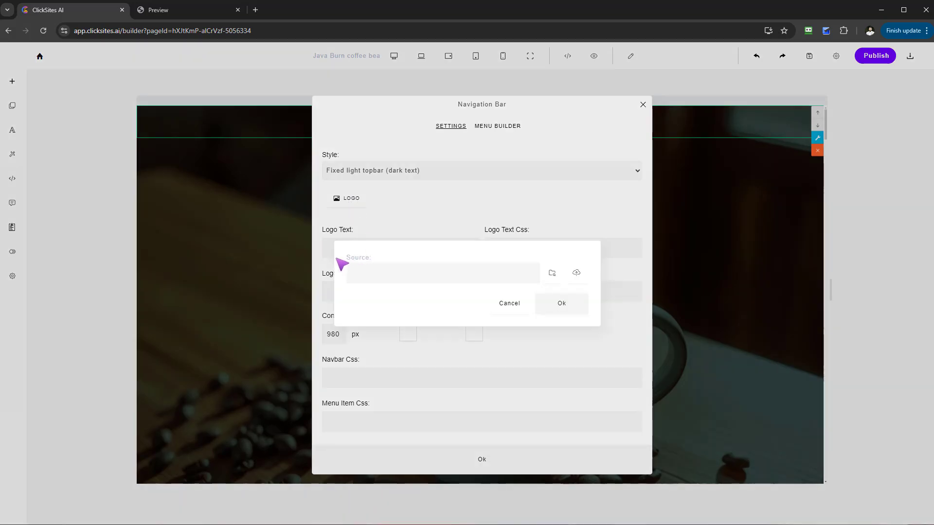
click(427, 278)
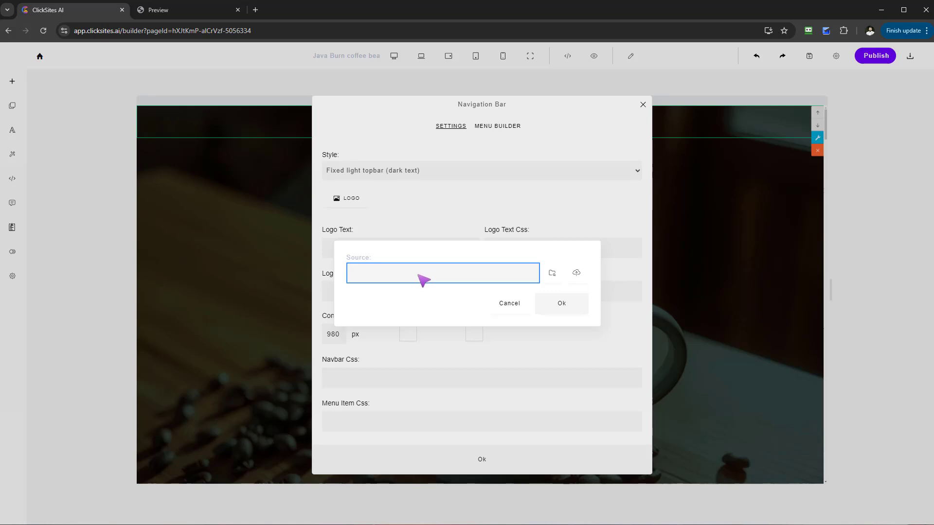
click(553, 273)
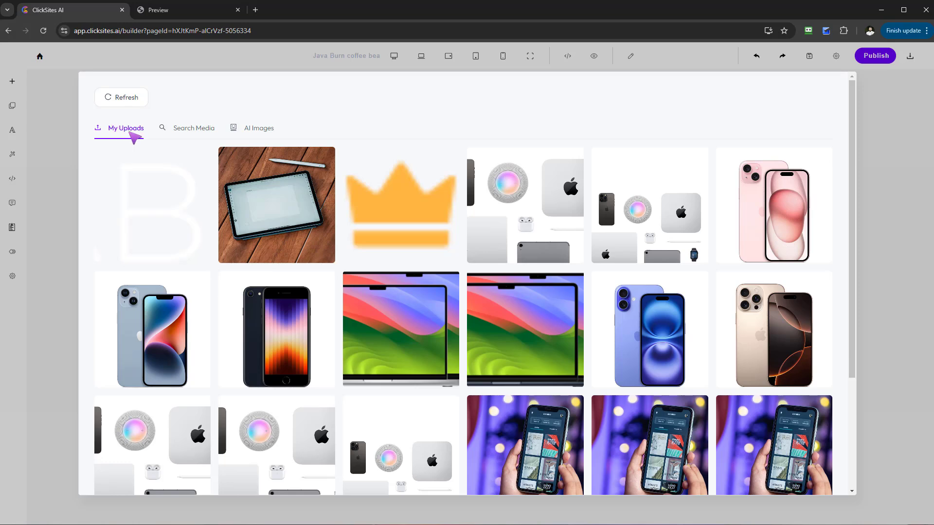
- Look through the media search and the AI image generator, including its advanced options
click(174, 128)
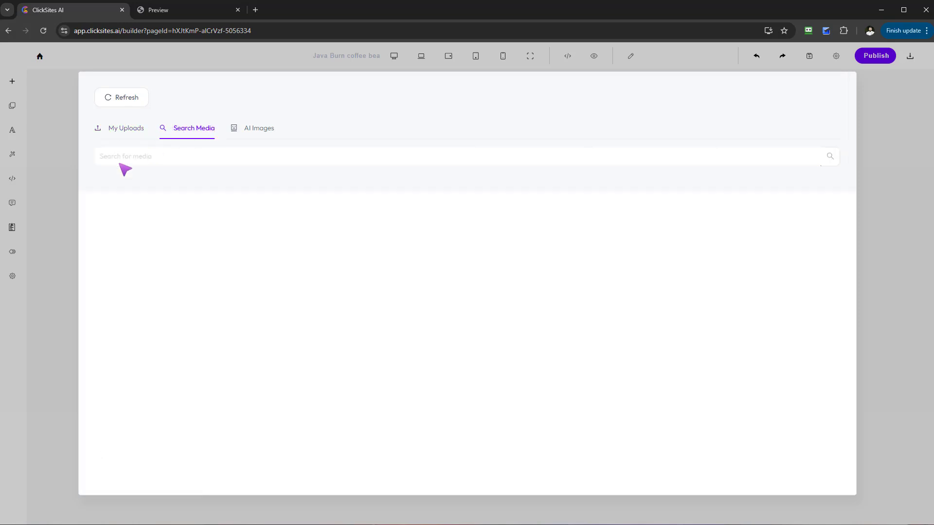
click(262, 129)
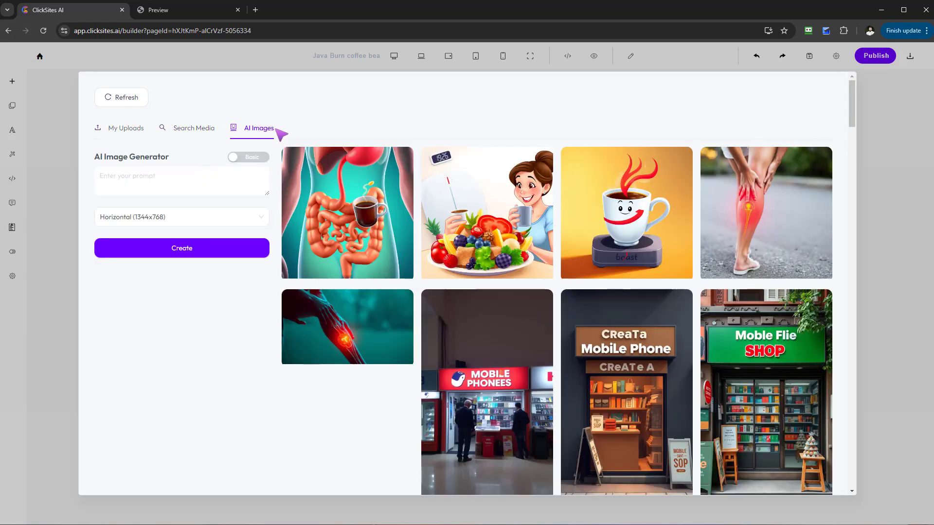
click(256, 160)
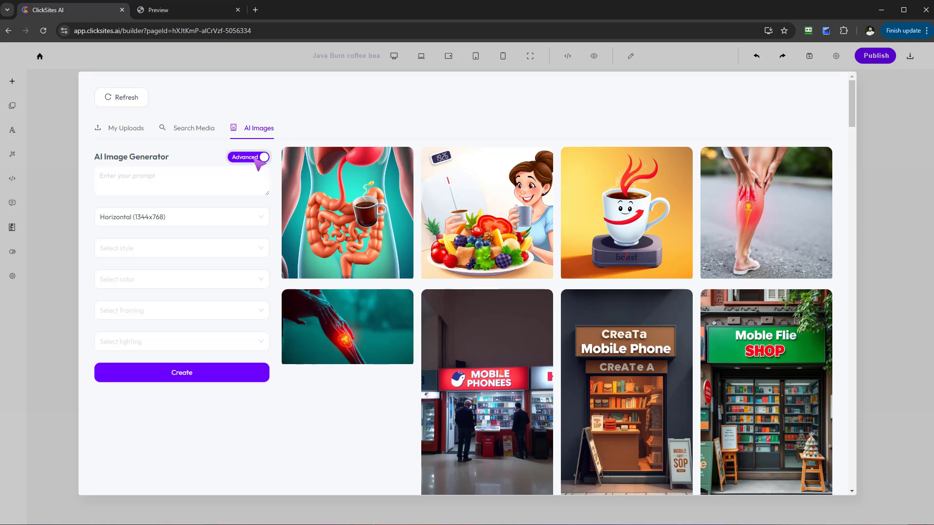
click(241, 159)
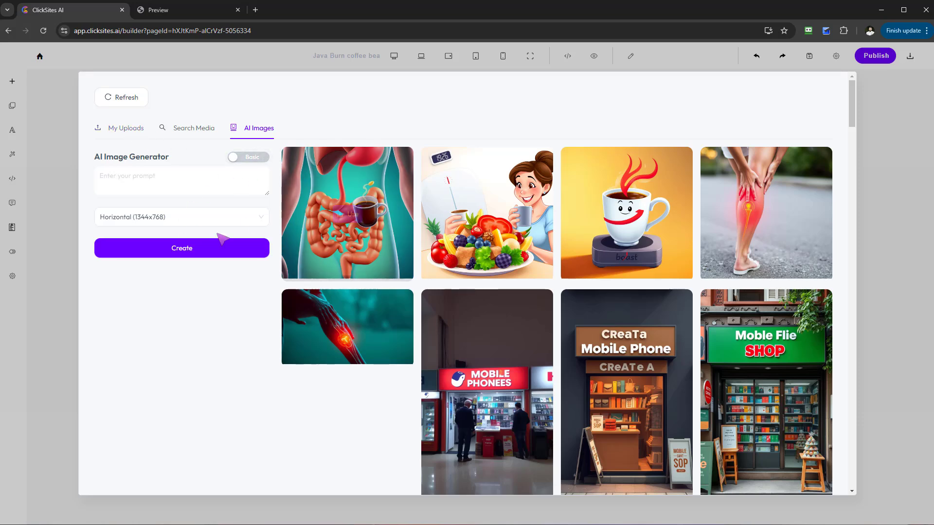
- Use the first uploaded image, the white JavaBurn logo, as the navigation bar logo and apply the settings
click(120, 129)
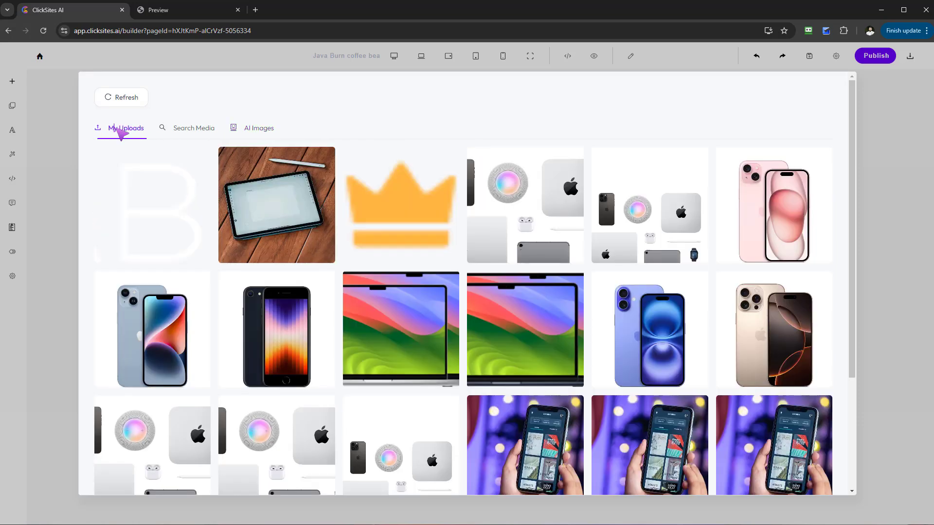
mouse_move(134, 215)
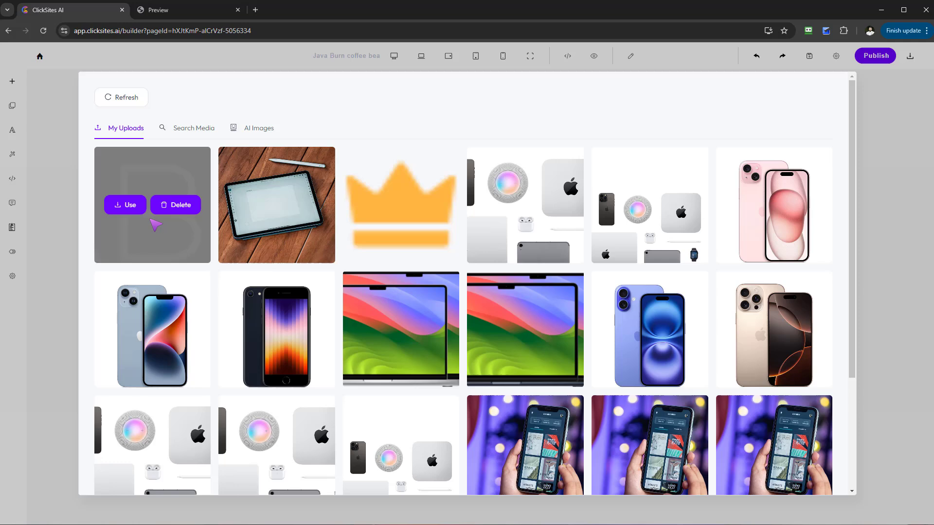
click(125, 209)
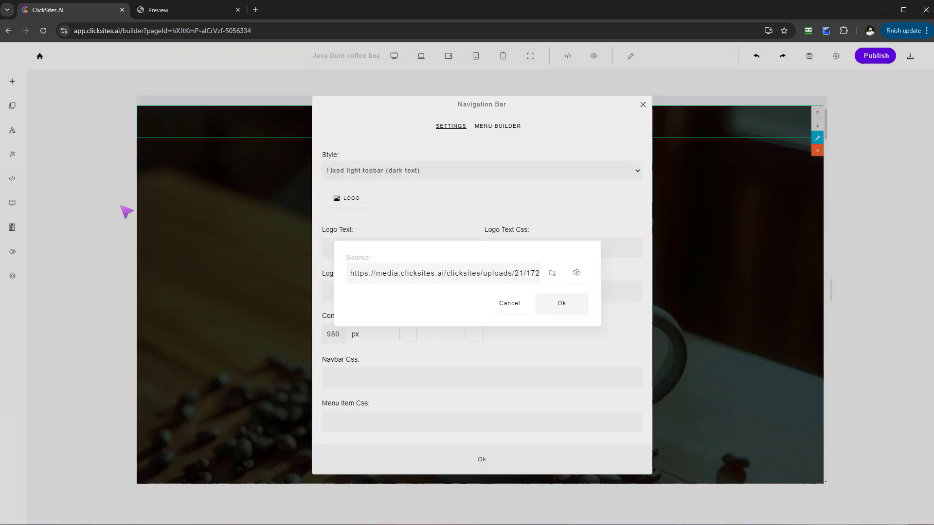
click(554, 304)
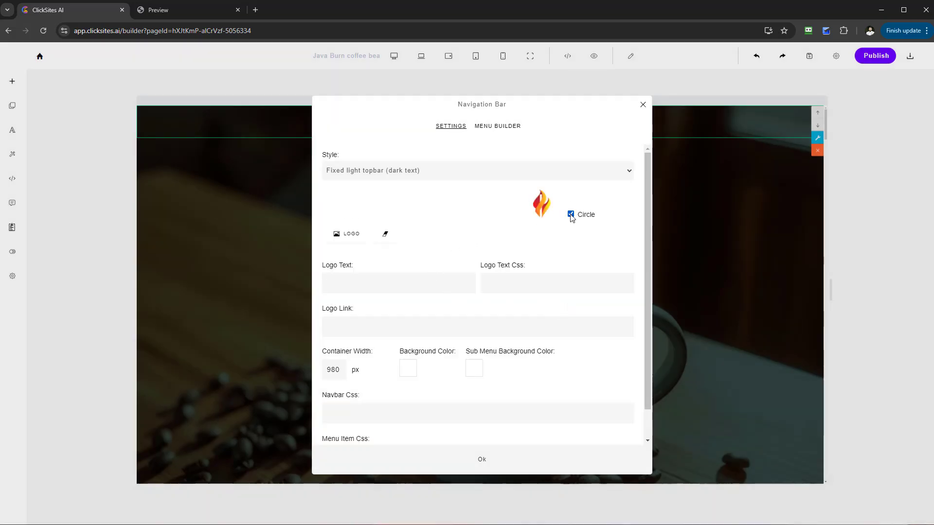
click(524, 461)
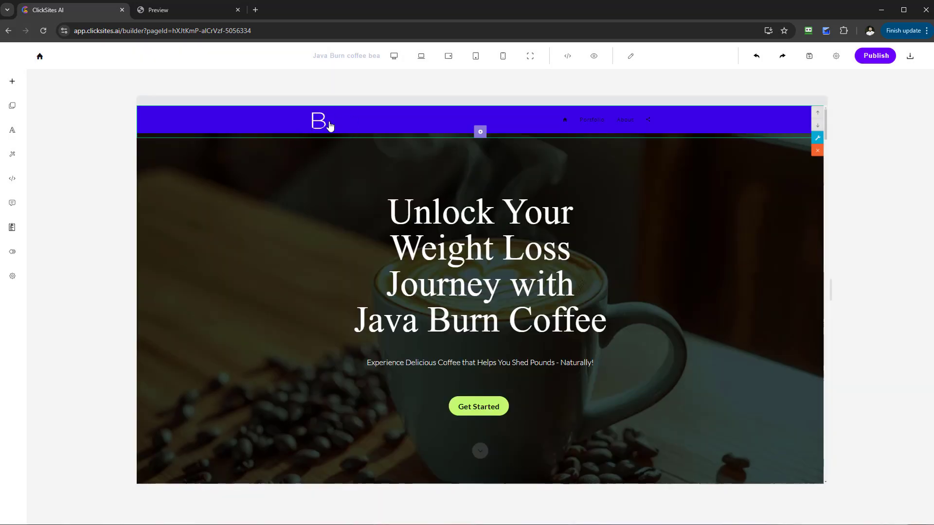
- Turn off the Circle option for the navigation bar logo and apply the change
click(480, 131)
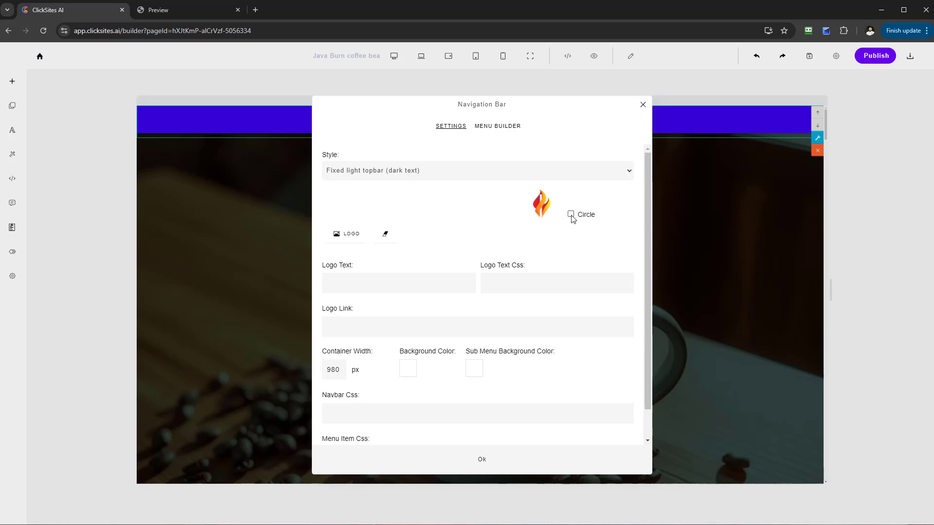
click(544, 471)
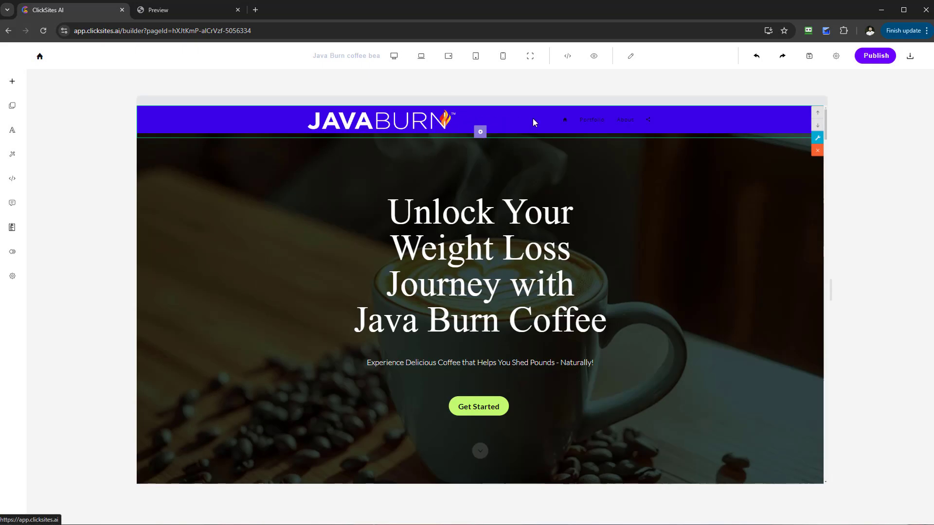
click(480, 132)
click(643, 105)
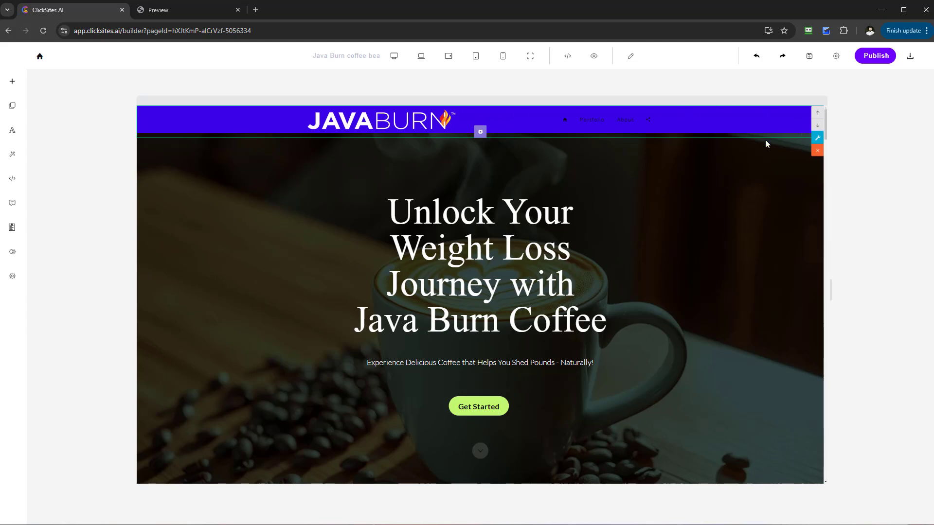
- Remove the Youtube, Facebook, Twitter and Share items from the navigation bar's menu
click(481, 133)
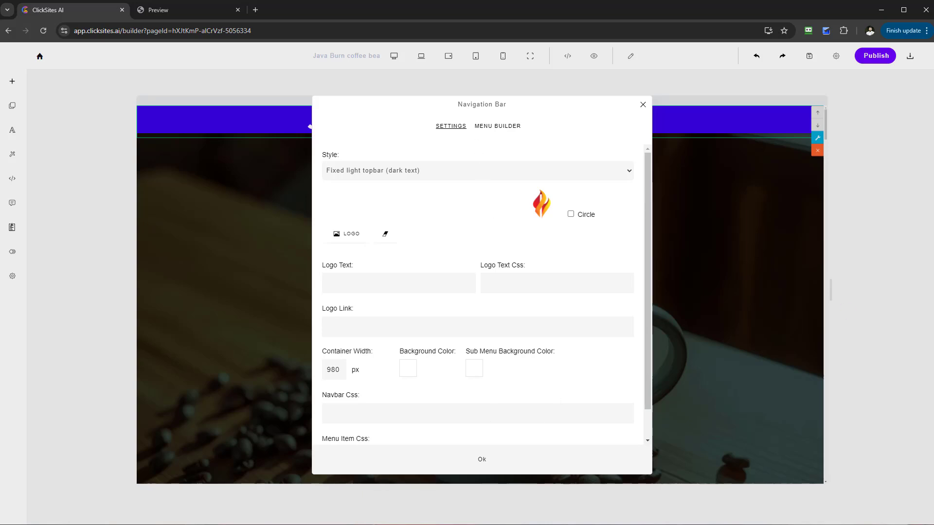
click(501, 127)
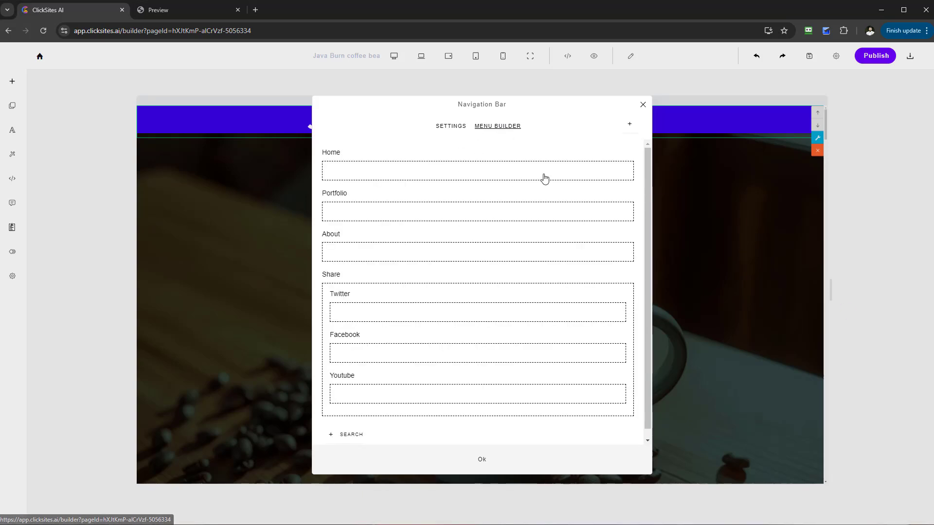
scroll(413, 360, down, 1)
click(416, 390)
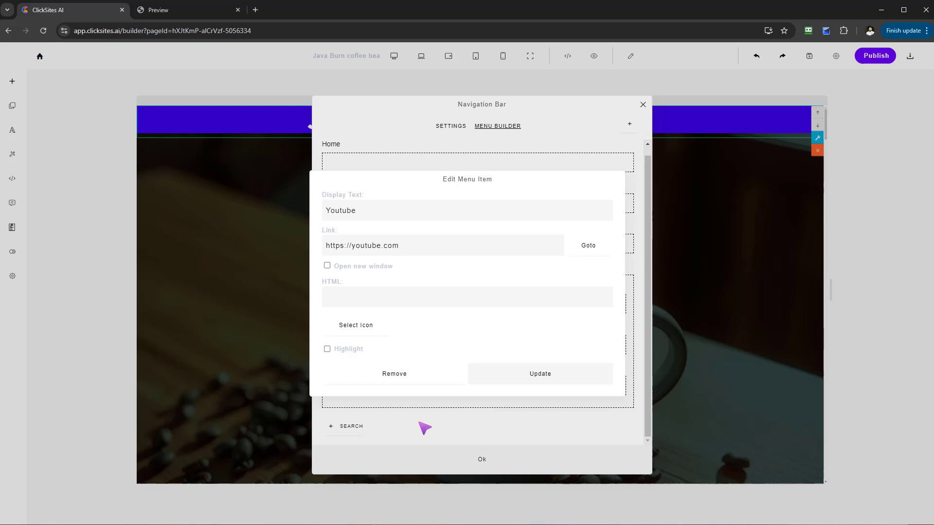
click(407, 378)
click(392, 357)
click(407, 378)
click(379, 310)
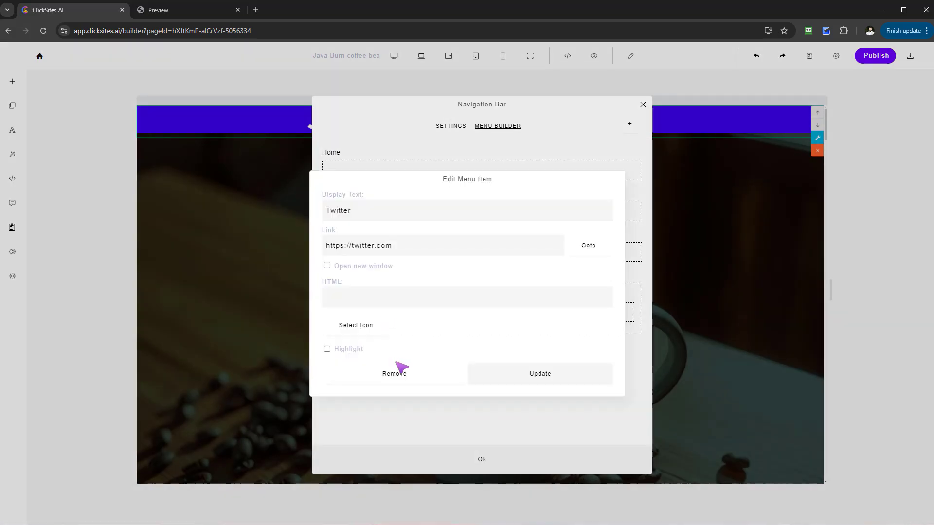
click(397, 374)
click(379, 291)
click(395, 374)
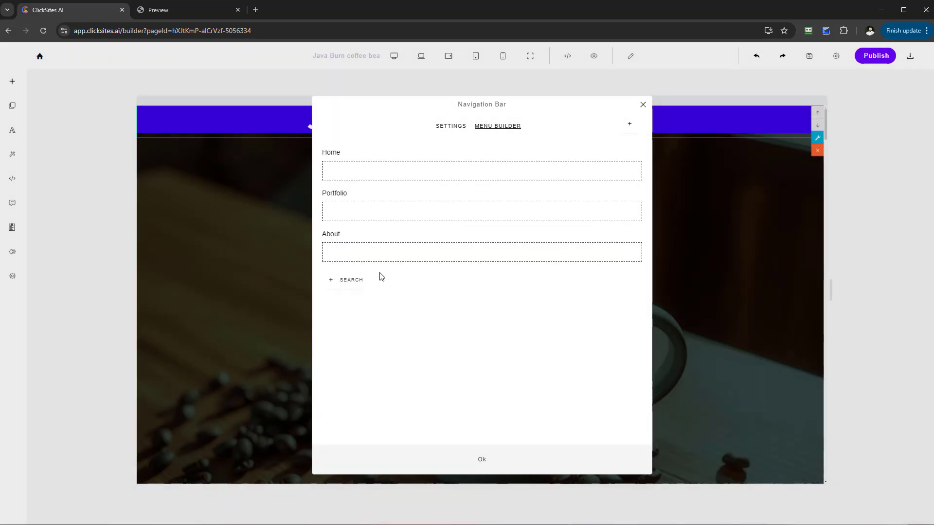
- Remove the About, Portfolio and Home menu items and apply the navigation bar changes
click(385, 253)
click(405, 365)
click(374, 216)
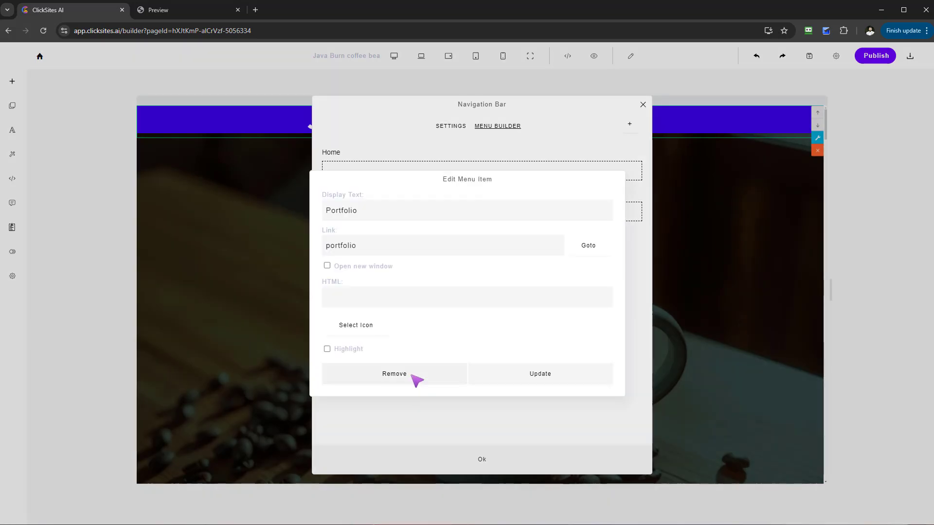
click(415, 381)
click(399, 169)
click(436, 359)
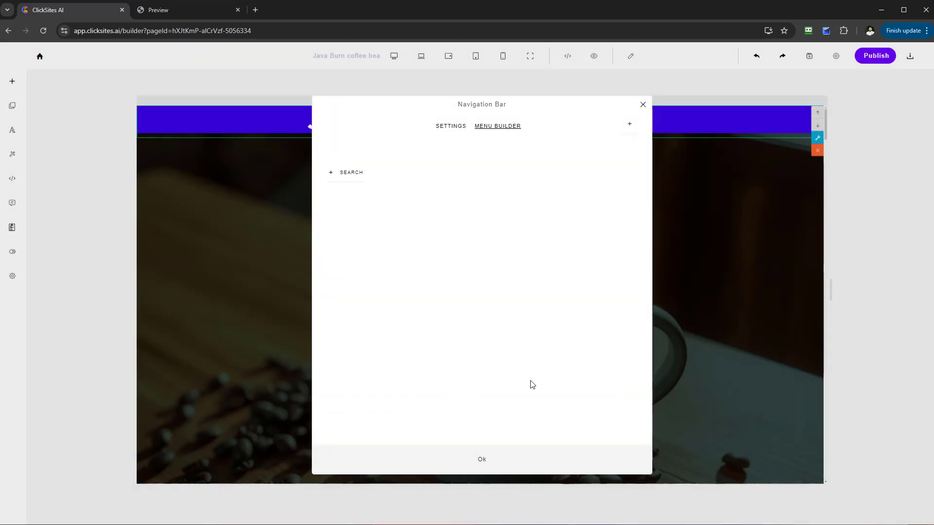
click(530, 455)
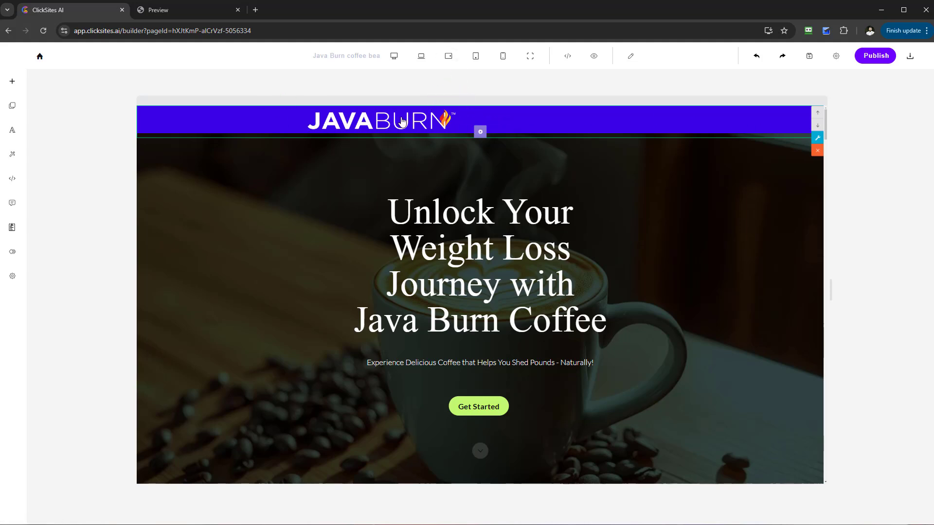
- Set the navigation bar's container width to 1800 px and apply it
click(480, 132)
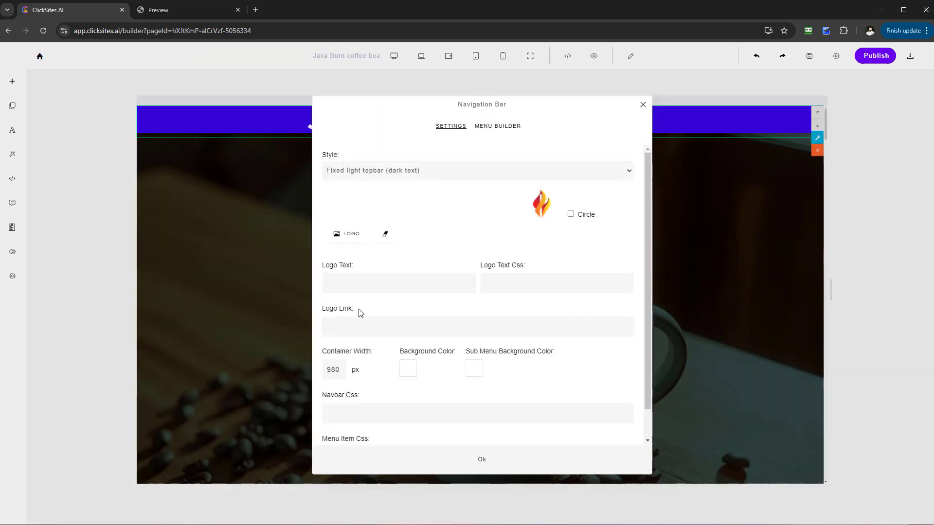
scroll(331, 343, down, 1)
drag(321, 324, 373, 324)
double_click(341, 341)
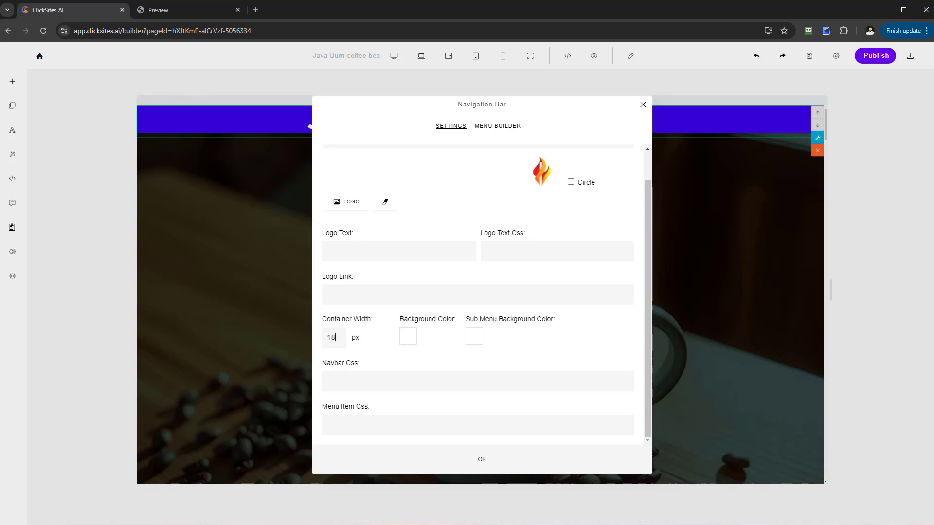
click(487, 460)
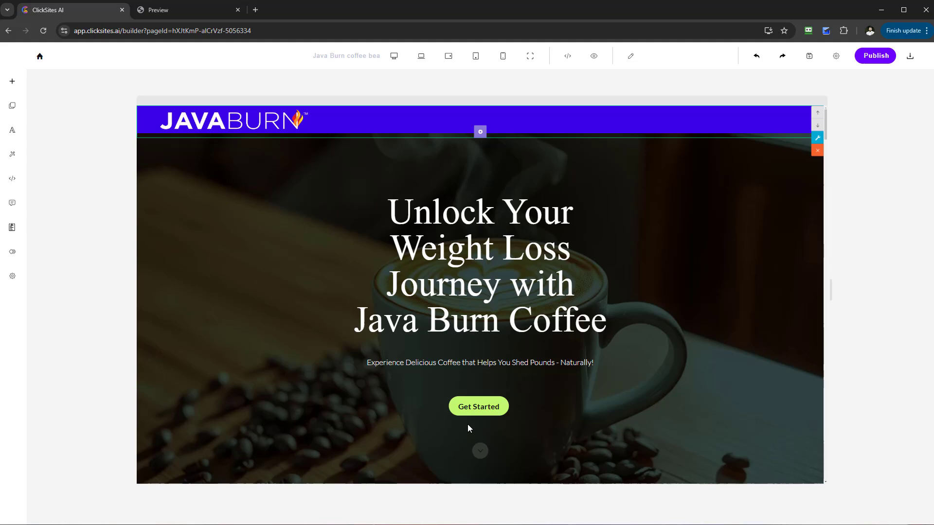
- Reduce the navigation bar's container width enough to center the JavaBurn logo in the bar
click(480, 132)
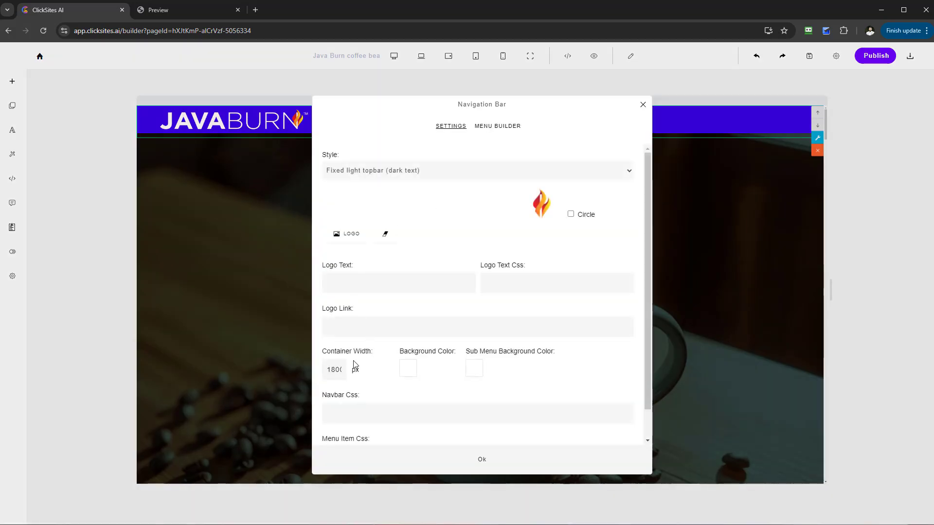
drag(327, 373, 344, 372)
double_click(339, 371)
text(3)
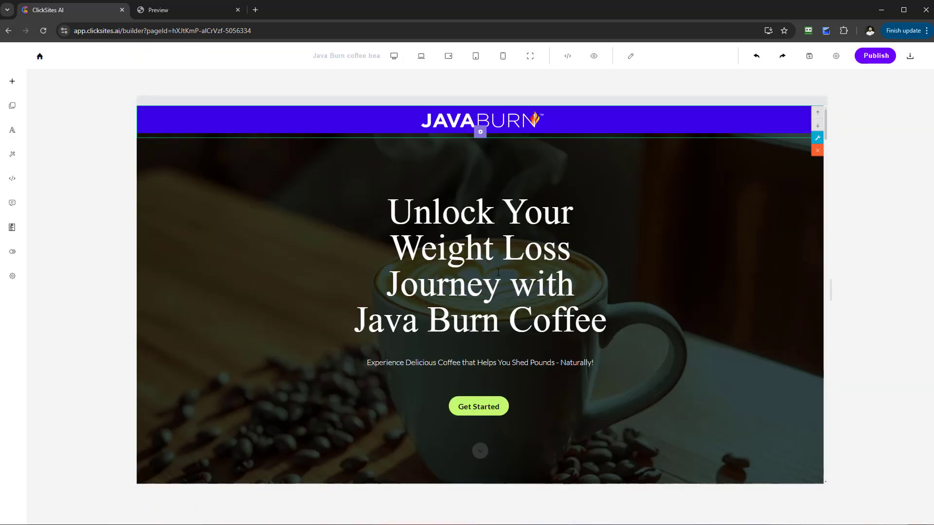
- Open a live preview of the landing page, examine its sections beneath the fixed navigation bar, and close the preview
click(503, 464)
scroll(515, 179, down, 1)
scroll(539, 215, up, 1)
click(13, 277)
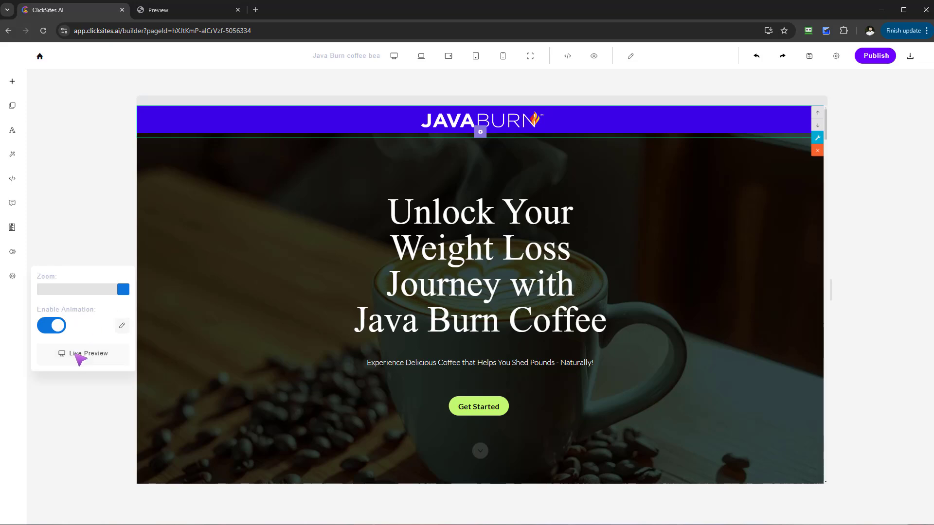
click(80, 354)
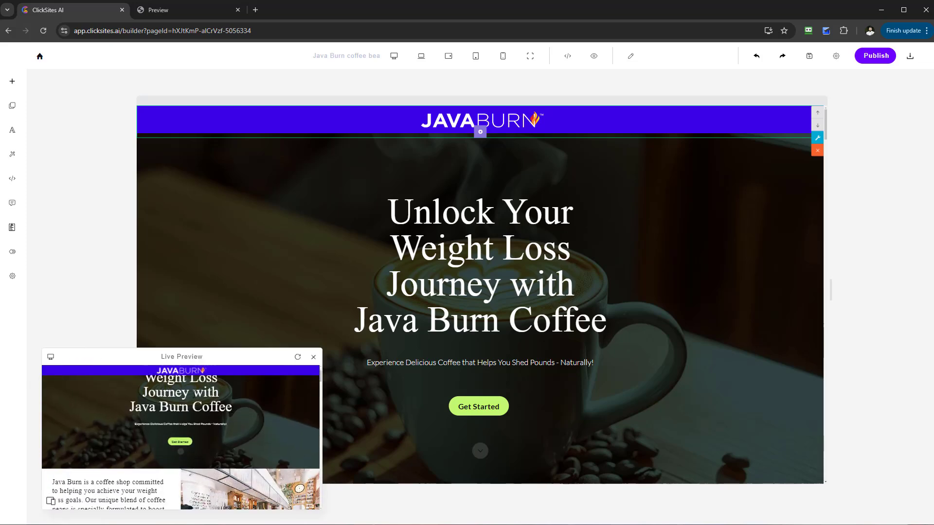
scroll(194, 394, down, 3)
scroll(294, 373, down, 1)
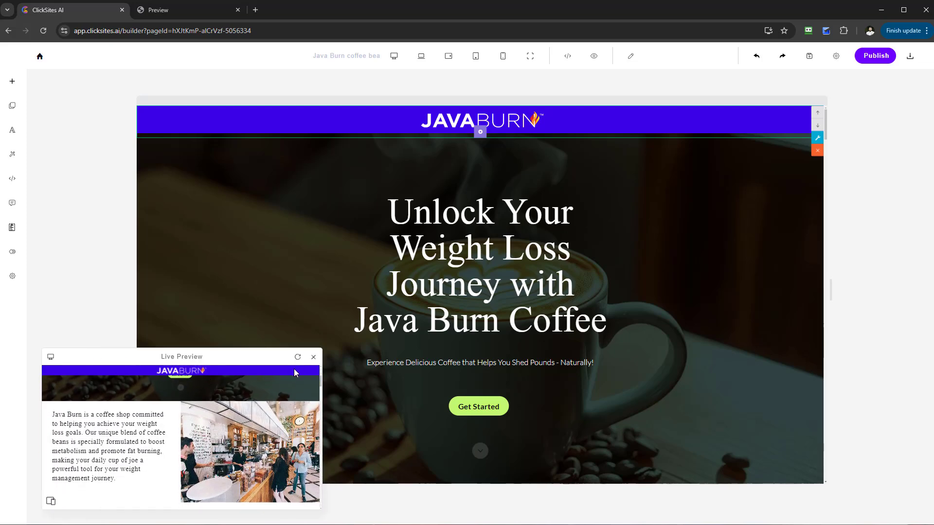
scroll(232, 392, down, 4)
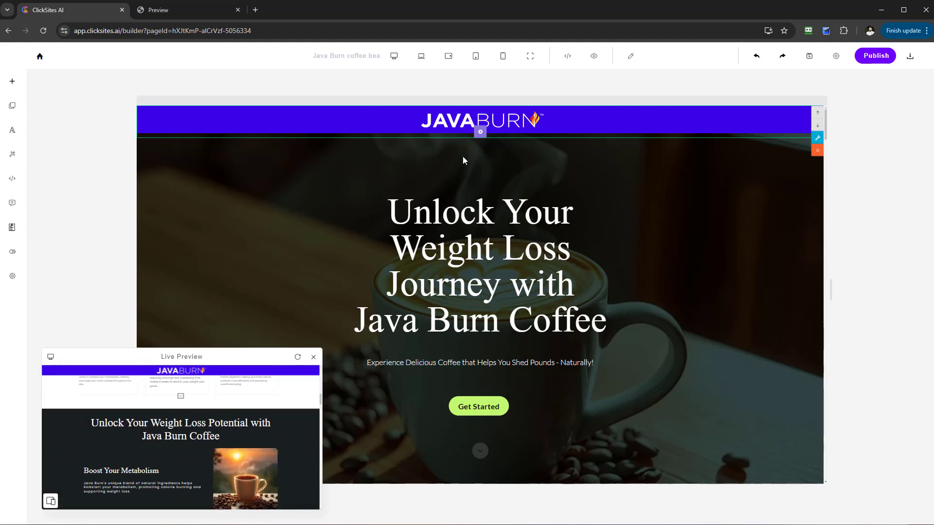
scroll(212, 398, down, 6)
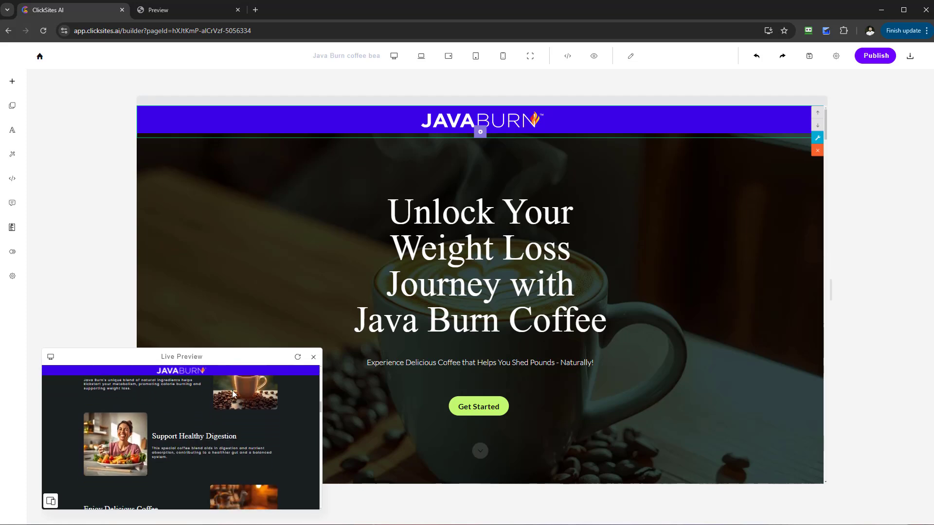
click(314, 357)
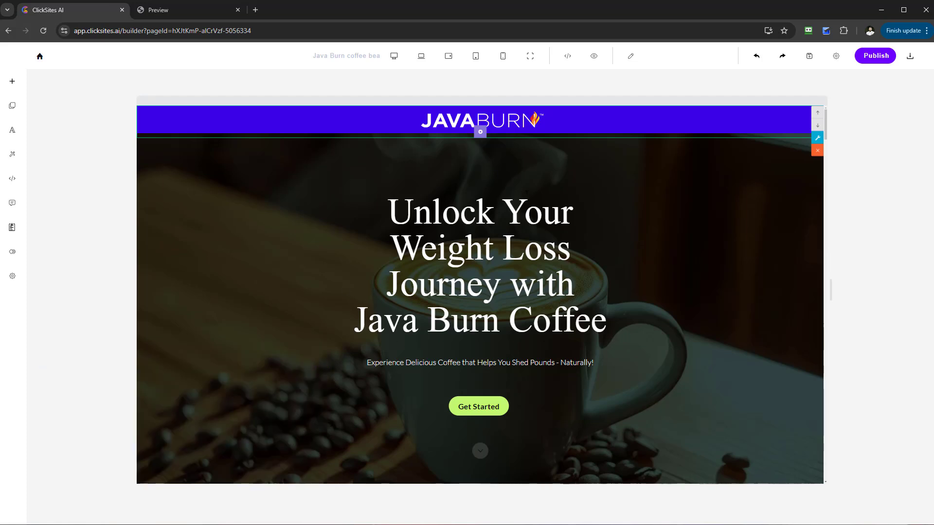
- Add a menu item with the display text "Home" to the navigation bar and apply it
click(480, 133)
click(506, 126)
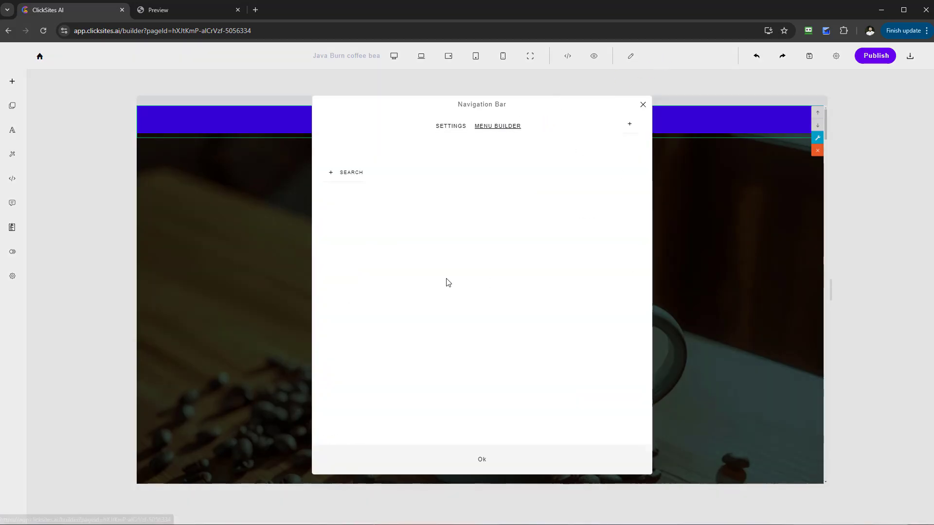
click(629, 125)
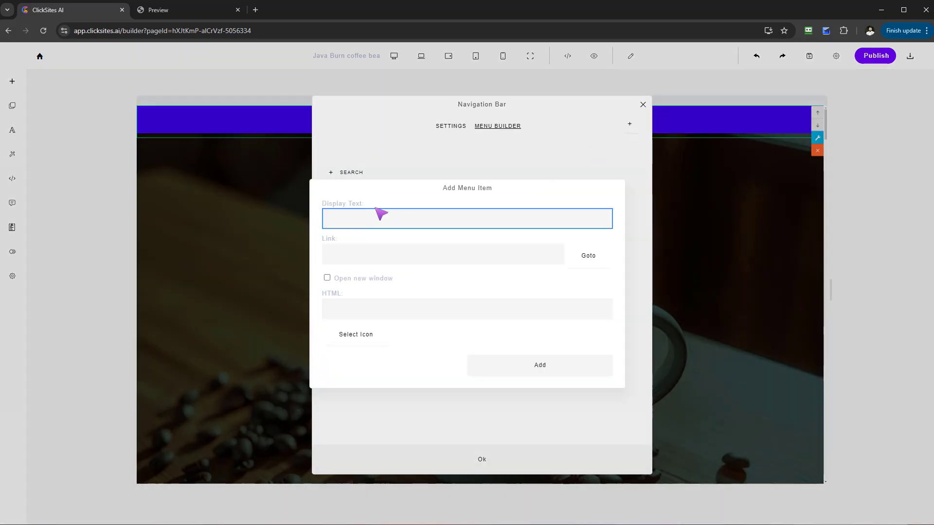
key(Caps_Lock)
text(Home)
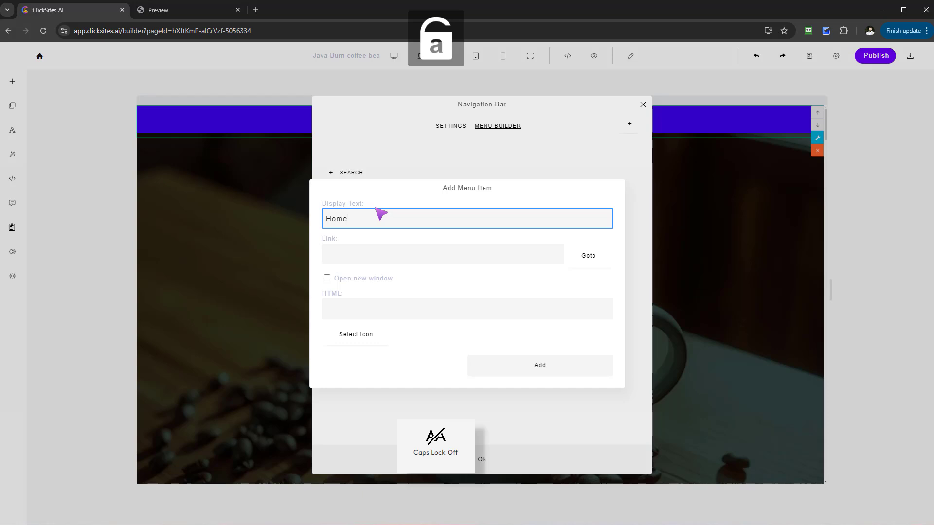
click(537, 365)
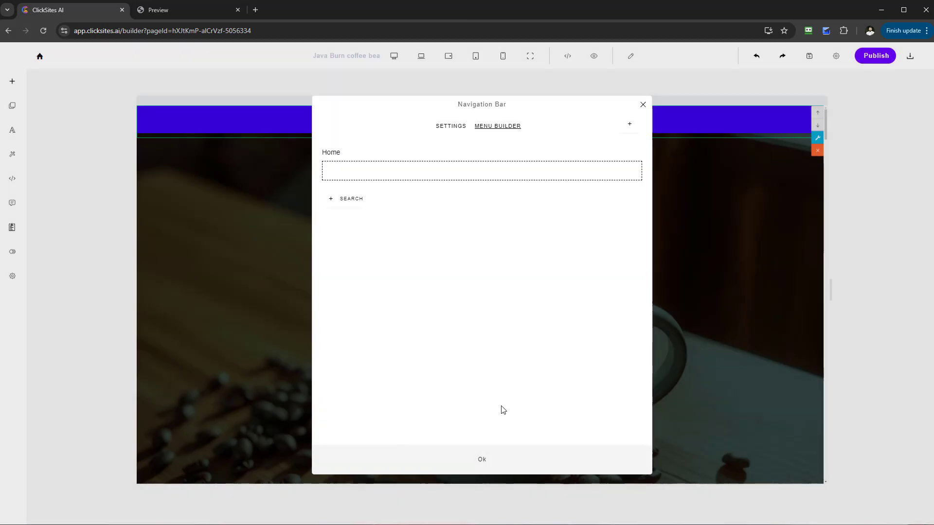
click(505, 452)
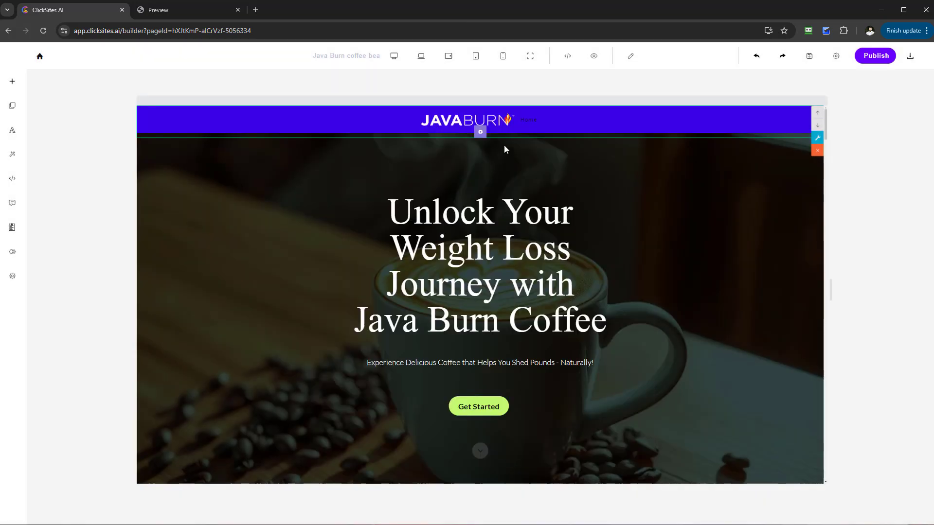
- Set the navigation bar's container width to 1000 px and apply it
click(477, 136)
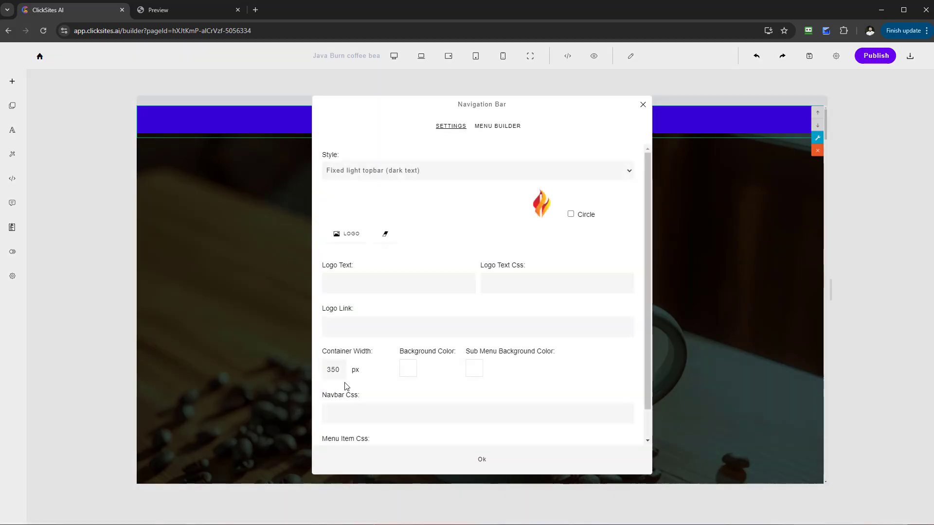
double_click(330, 372)
text(1170)
click(481, 461)
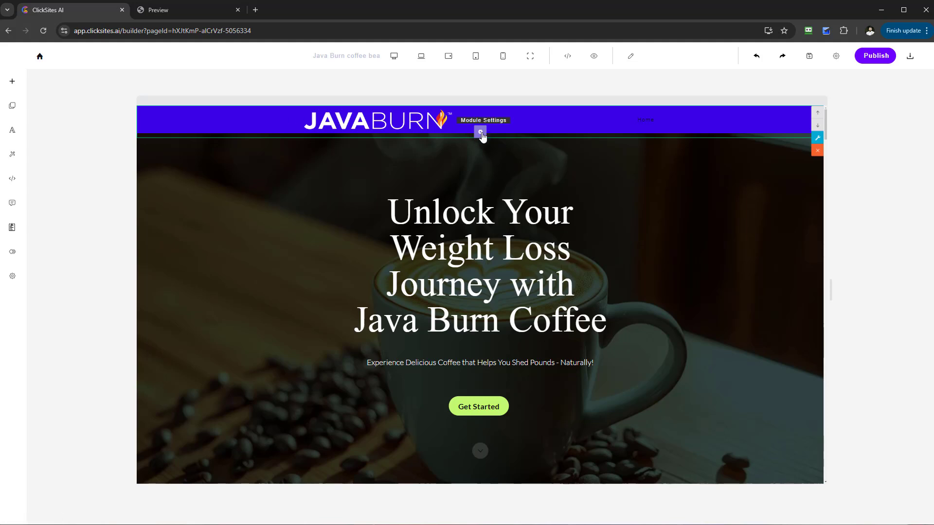
- Remove the Home item from the navigation bar's menu
click(480, 133)
click(504, 127)
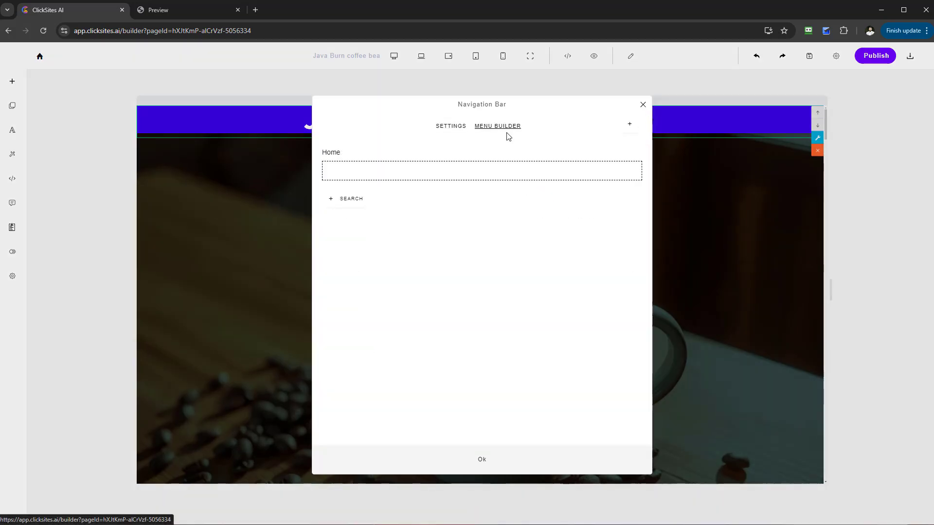
click(382, 176)
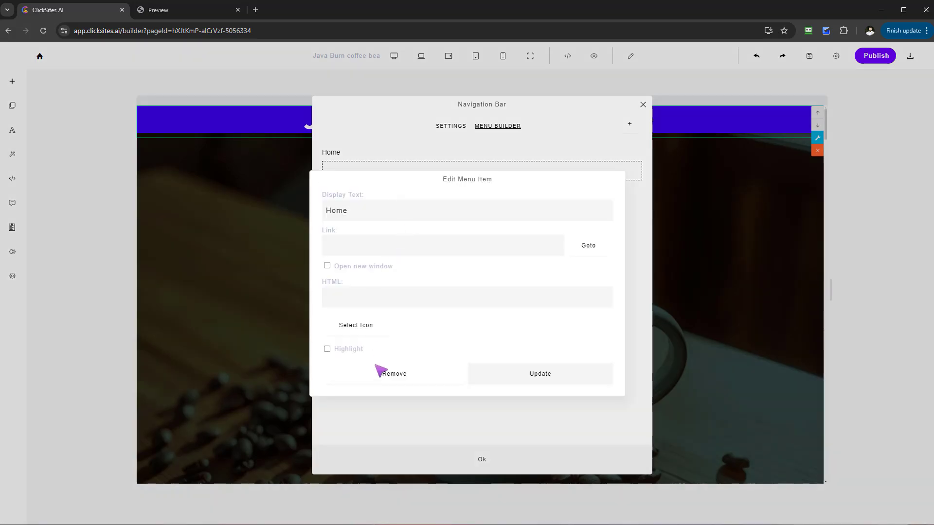
click(381, 374)
- Set the navigation bar's container width back to 350 px and apply the changes
click(448, 127)
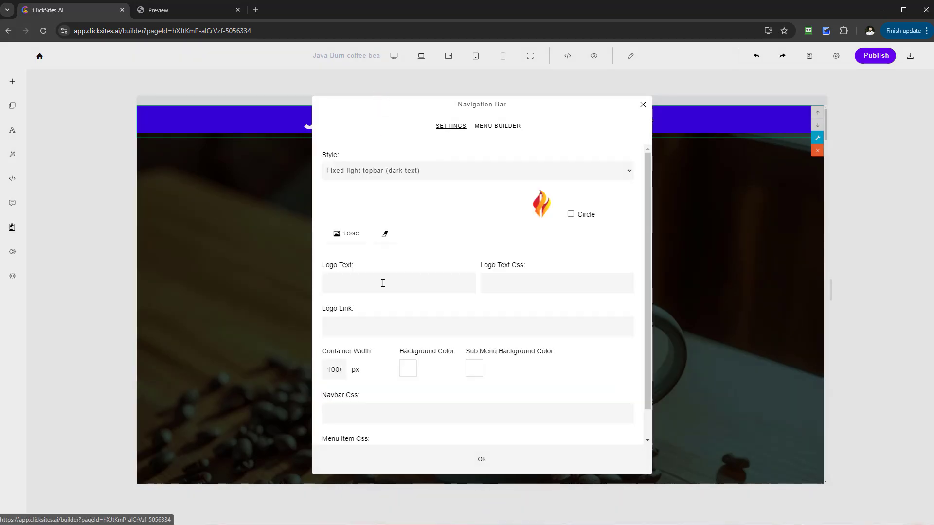
double_click(333, 371)
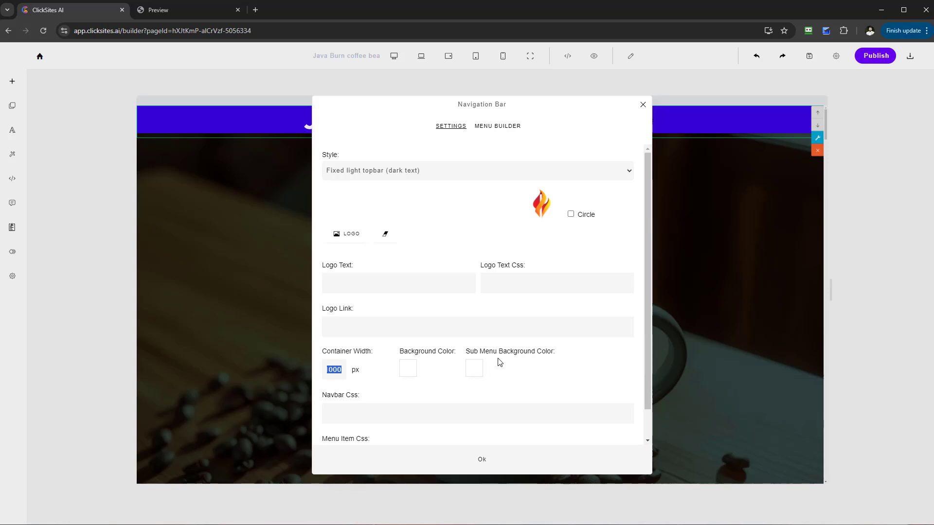
text(350)
click(507, 458)
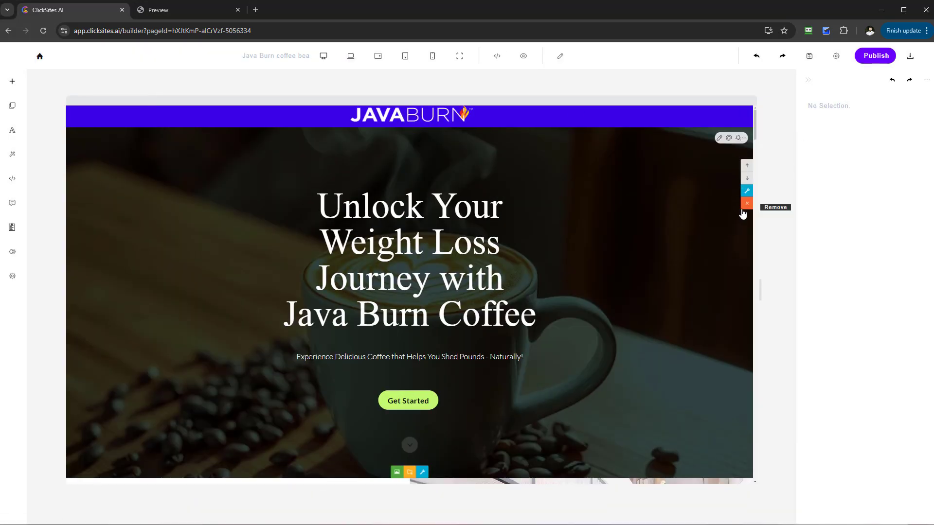
- Add the compact single-row footer with company name, copyright and social icons below the green Order Now section
mouse_move(757, 125)
mouse_down()
mouse_move(778, 446)
mouse_move(790, 480)
mouse_up()
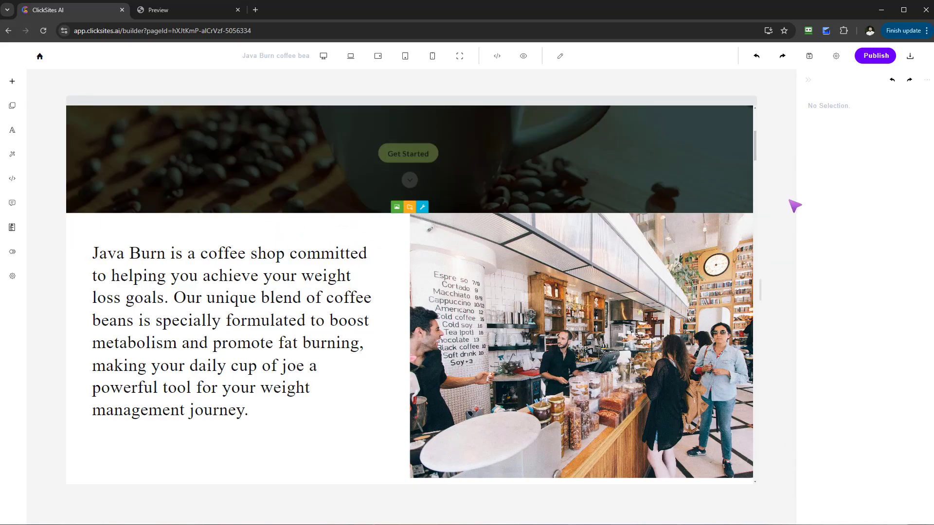
drag(755, 145, 751, 468)
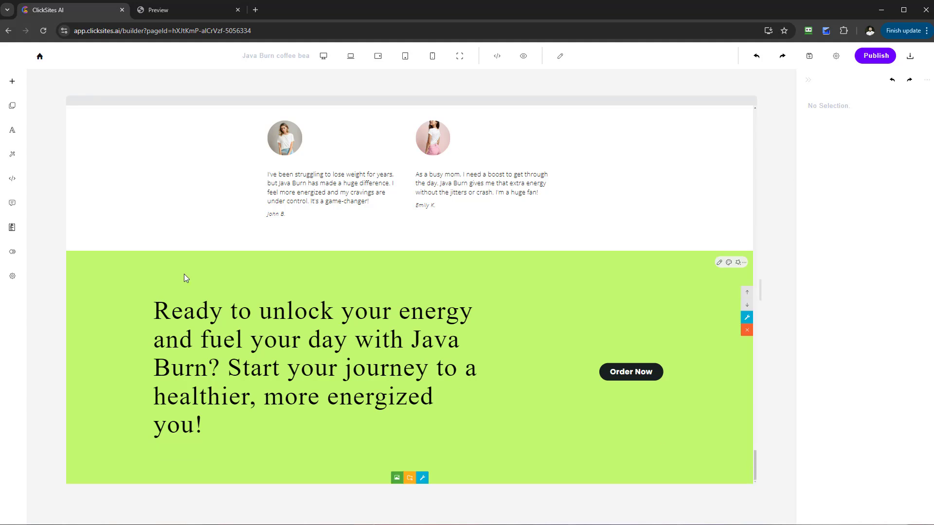
click(13, 83)
click(344, 92)
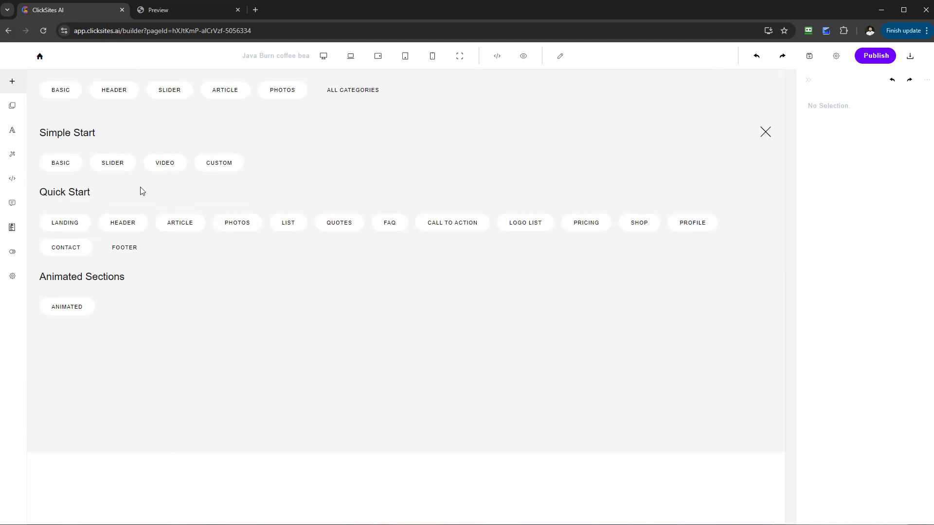
click(124, 249)
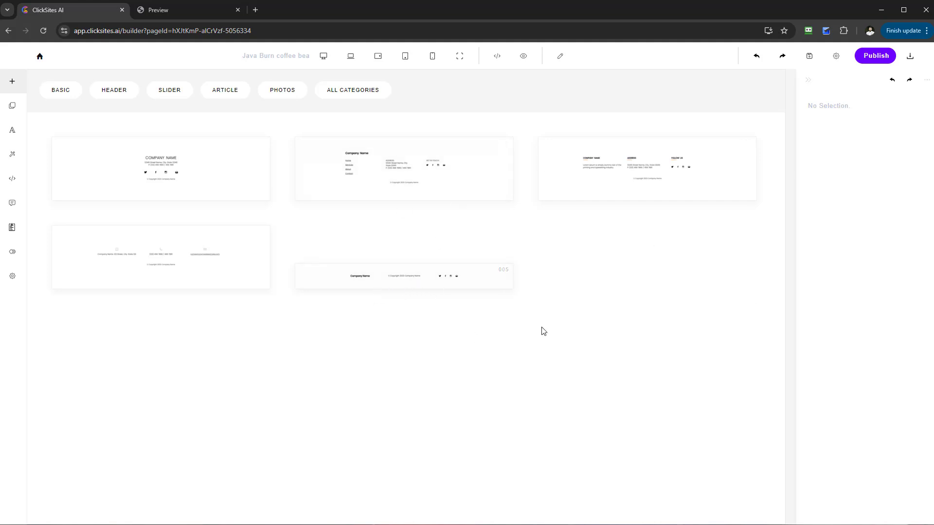
click(416, 282)
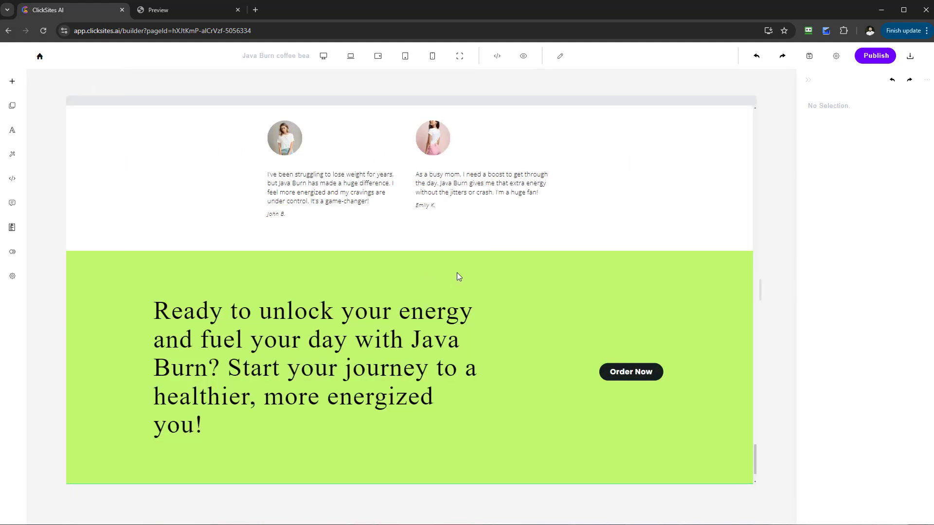
click(12, 105)
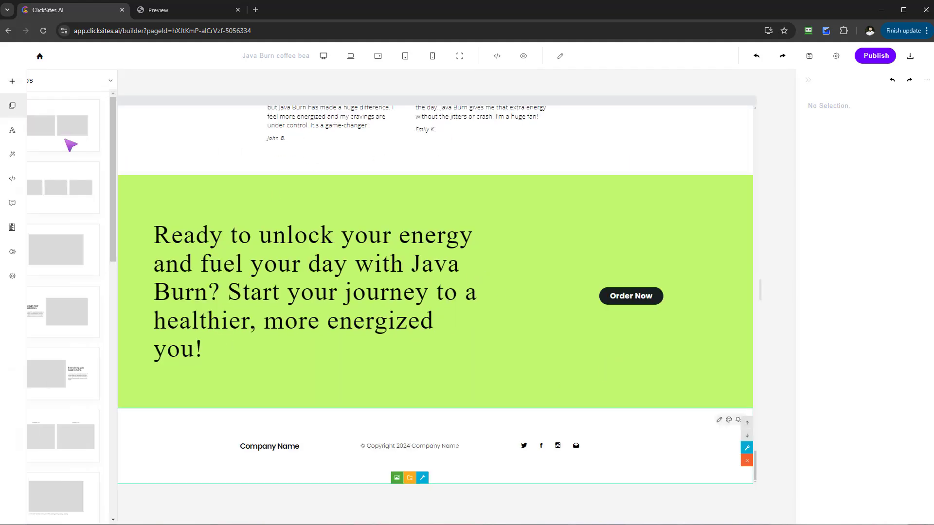
click(484, 425)
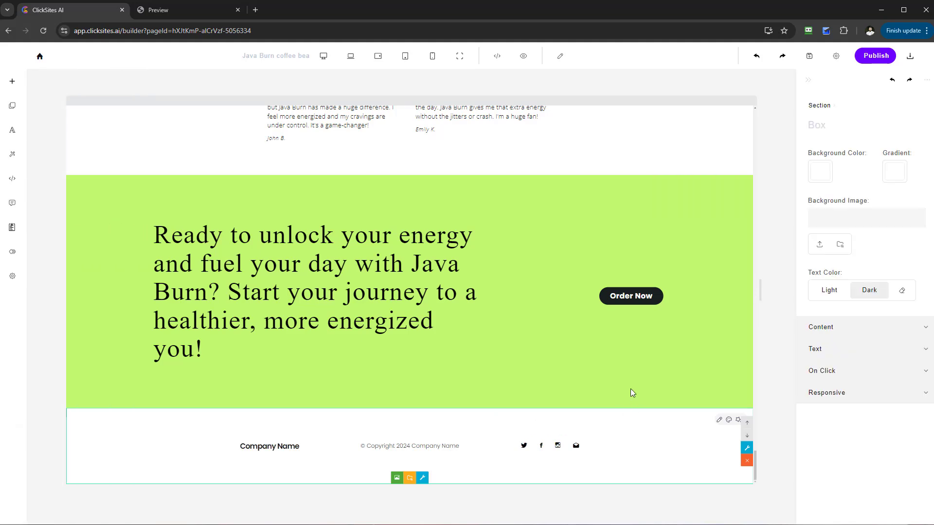
click(299, 446)
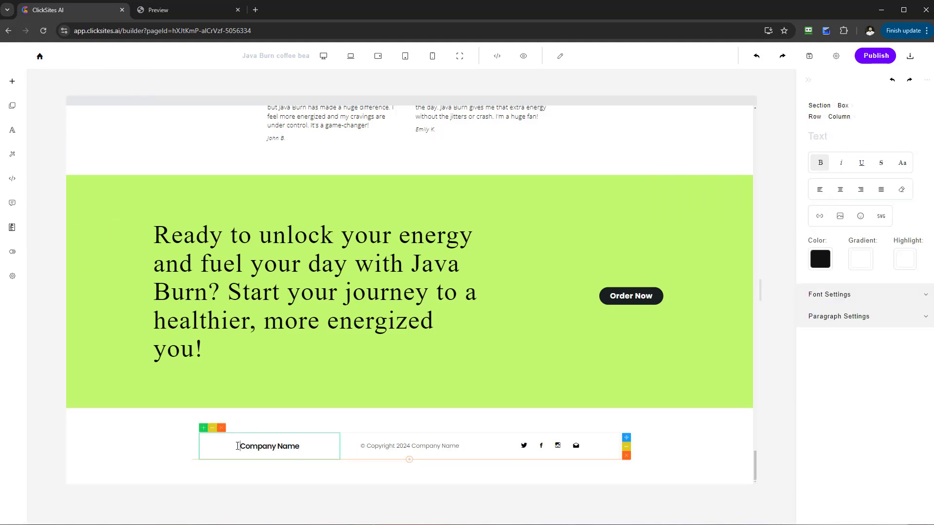
drag(234, 446, 352, 451)
click(522, 464)
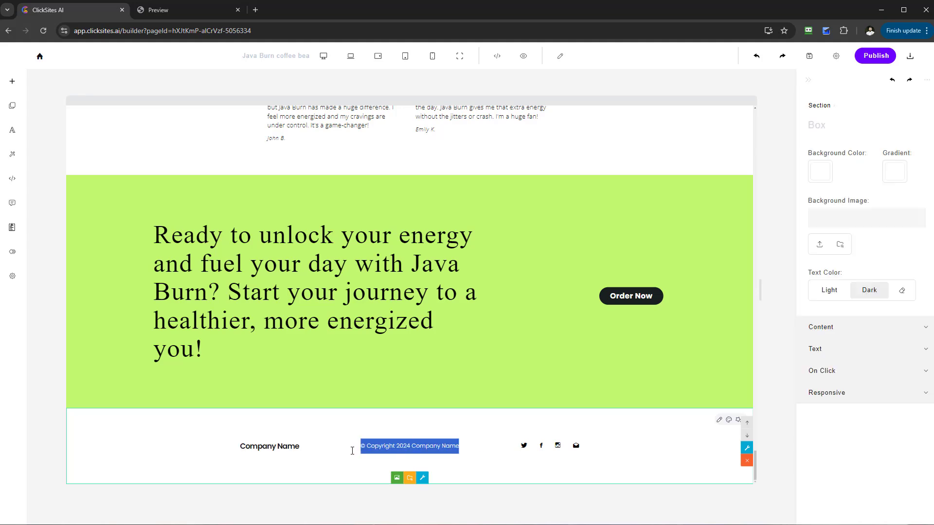
click(310, 429)
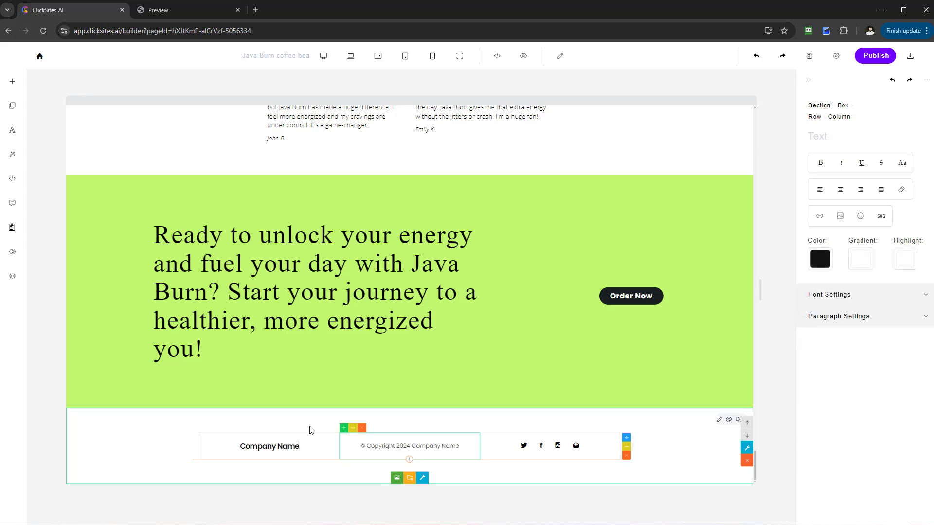
click(308, 435)
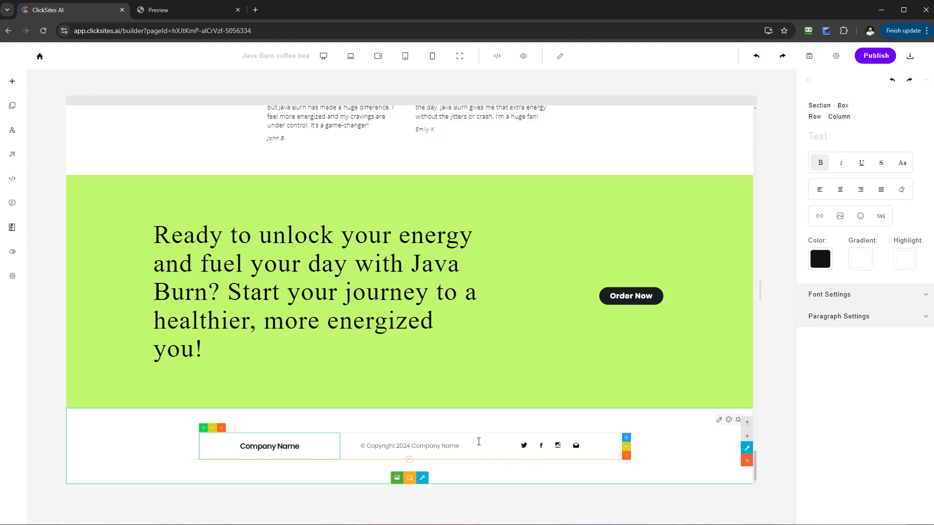
- Insert an image block beneath the Company Name text in the footer's first column and select the placeholder image
double_click(289, 446)
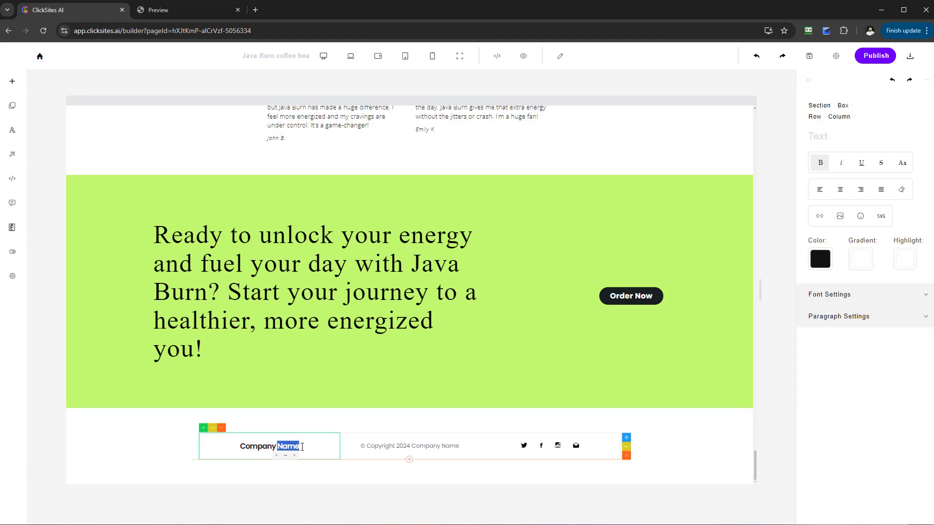
click(245, 447)
drag(243, 447, 295, 454)
double_click(273, 446)
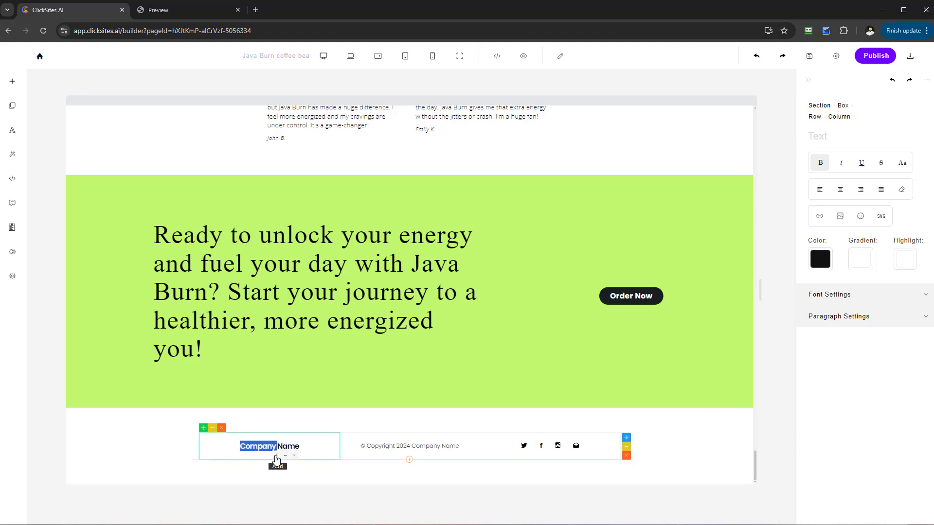
click(276, 458)
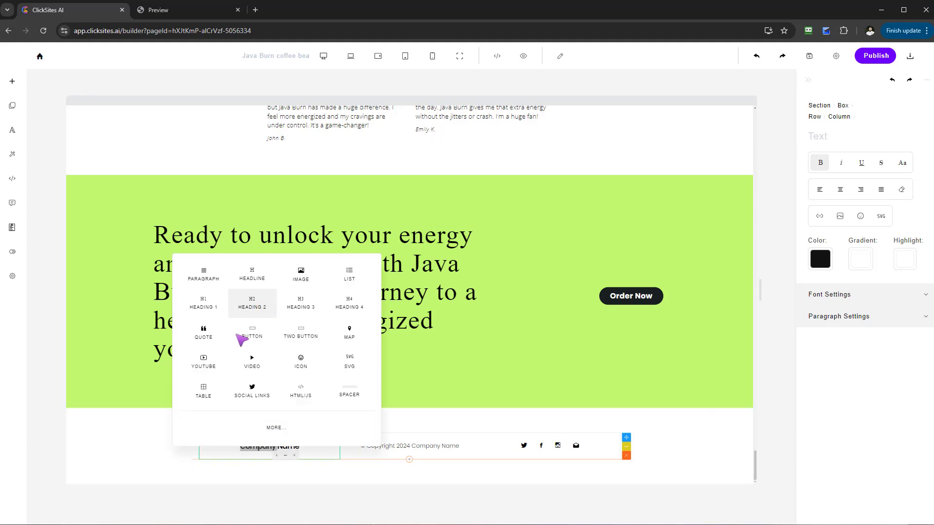
click(317, 279)
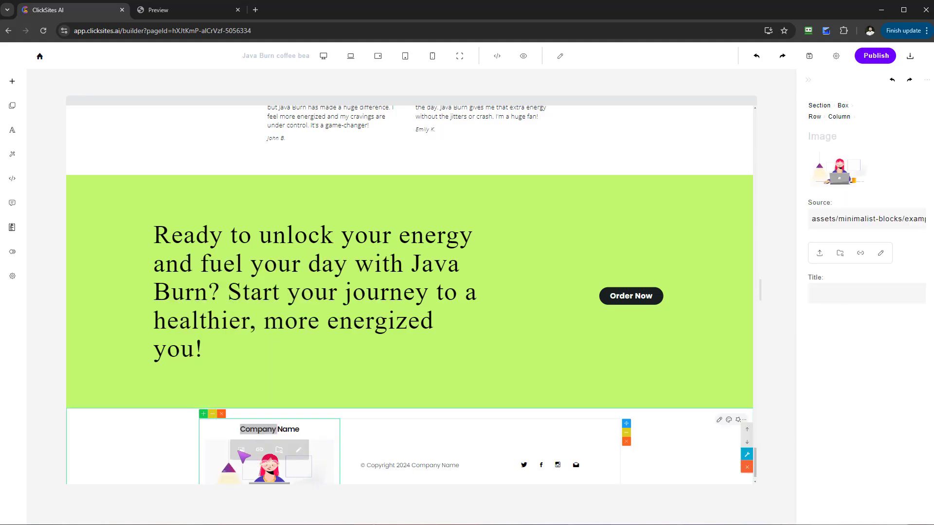
scroll(705, 450, down, 1)
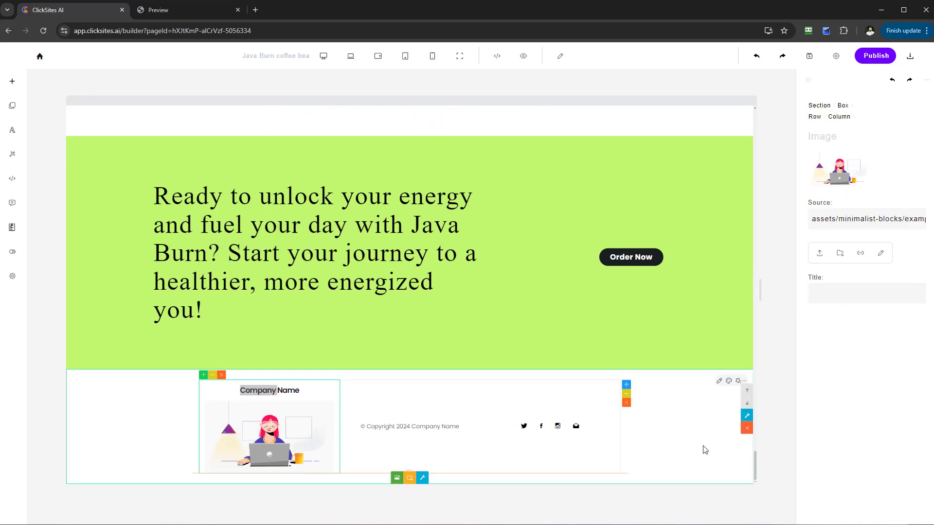
click(230, 435)
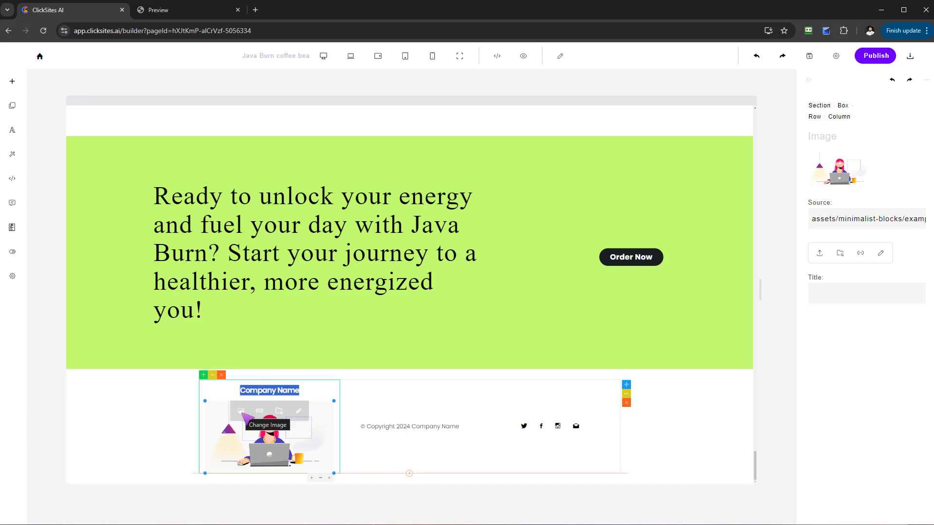
- Replace the placeholder image in the footer's first column with the JavaBurn logo from the uploaded images
click(241, 411)
key(Escape)
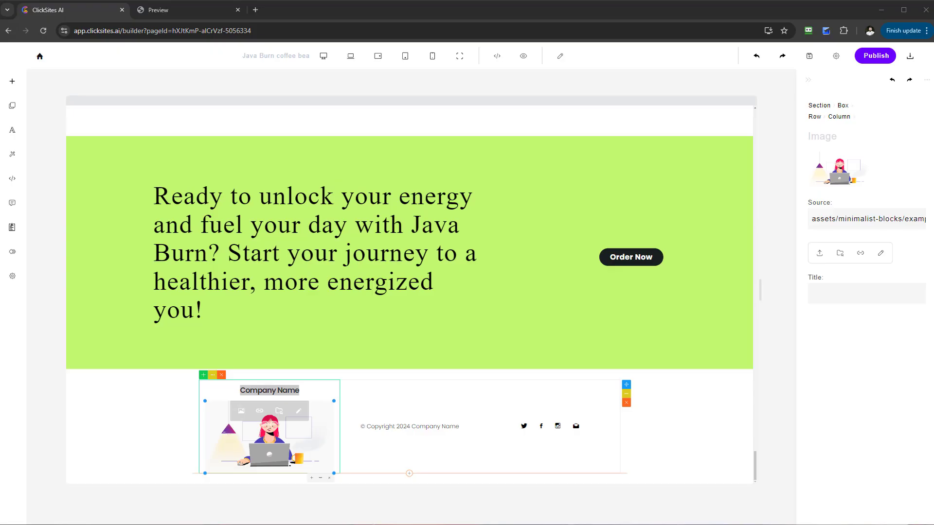
click(280, 411)
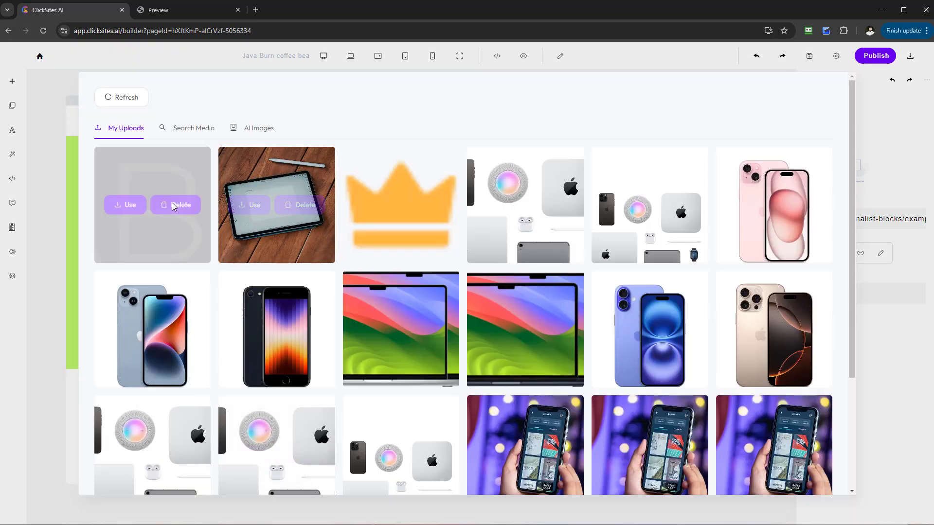
click(119, 210)
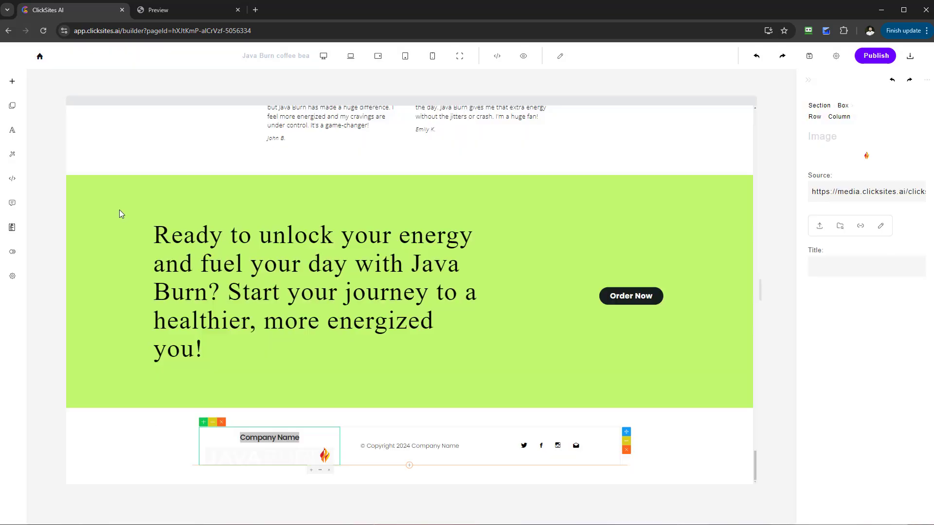
- Delete the Company Name text above the logo in the footer's first column
click(303, 441)
click(305, 447)
drag(304, 442, 334, 438)
click(229, 441)
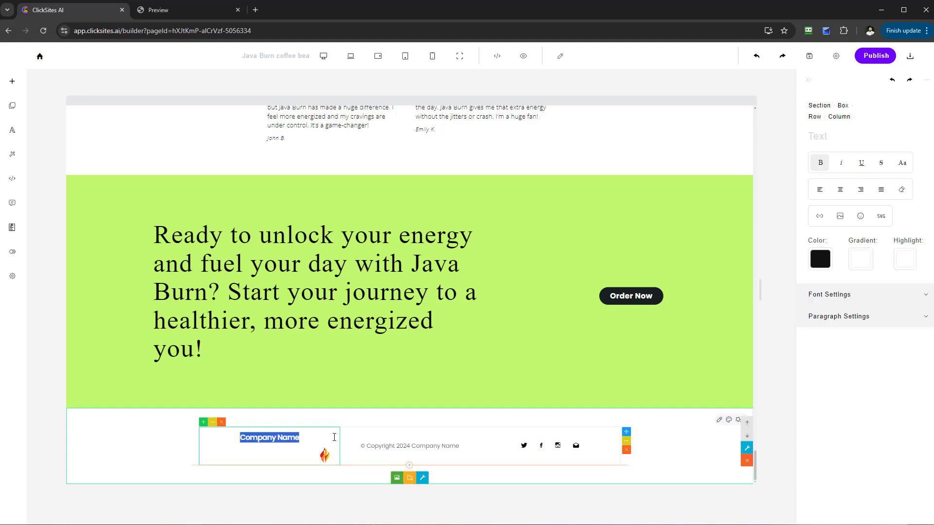
key(BackSpace)
key(ctrl+z)
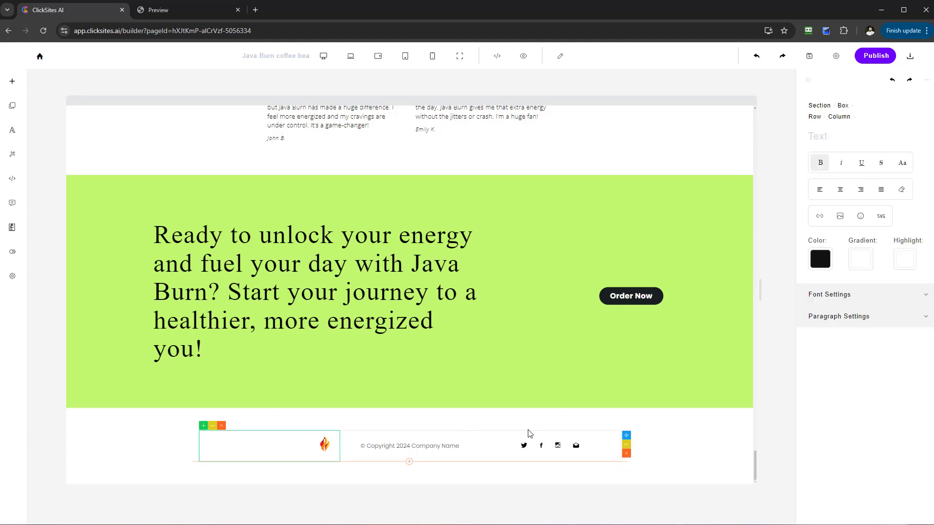
- Set the footer box's background color to black, rgba(0, 0, 0, 1), and its text color to Light
click(718, 422)
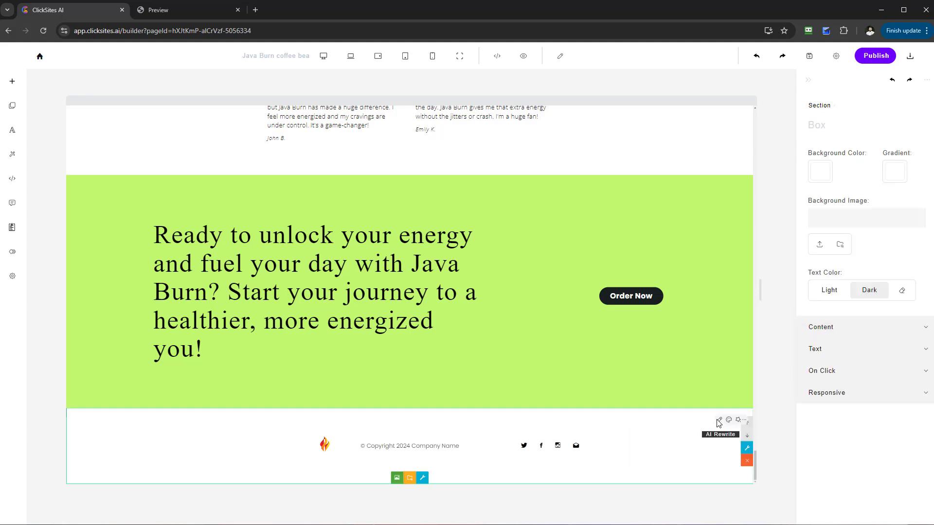
click(820, 171)
click(822, 243)
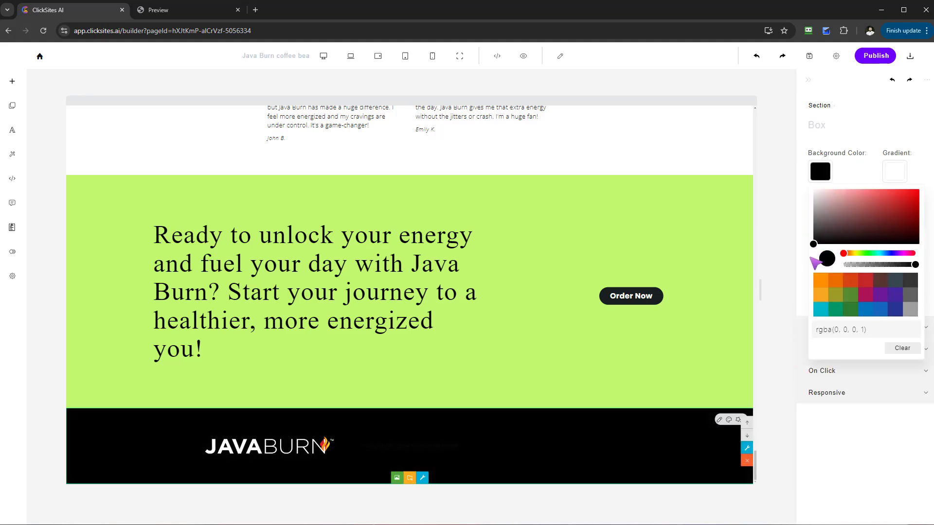
click(540, 435)
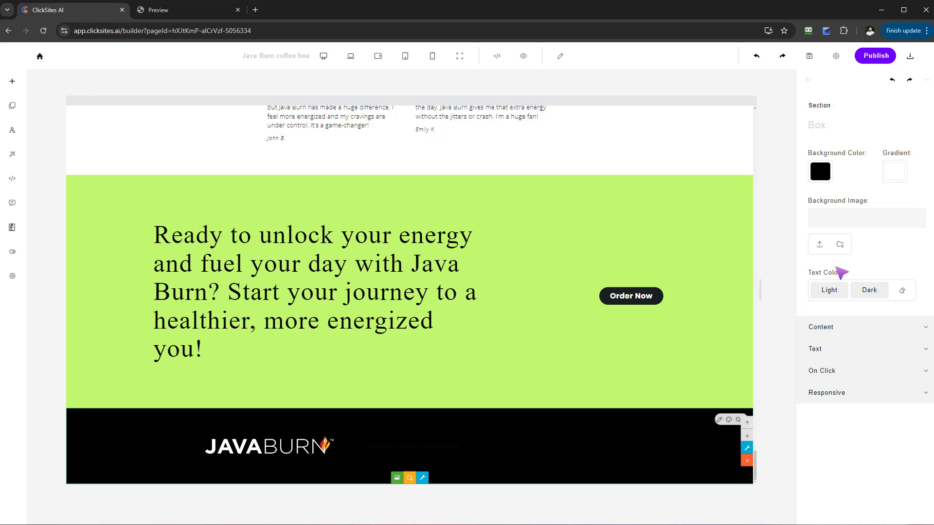
click(827, 291)
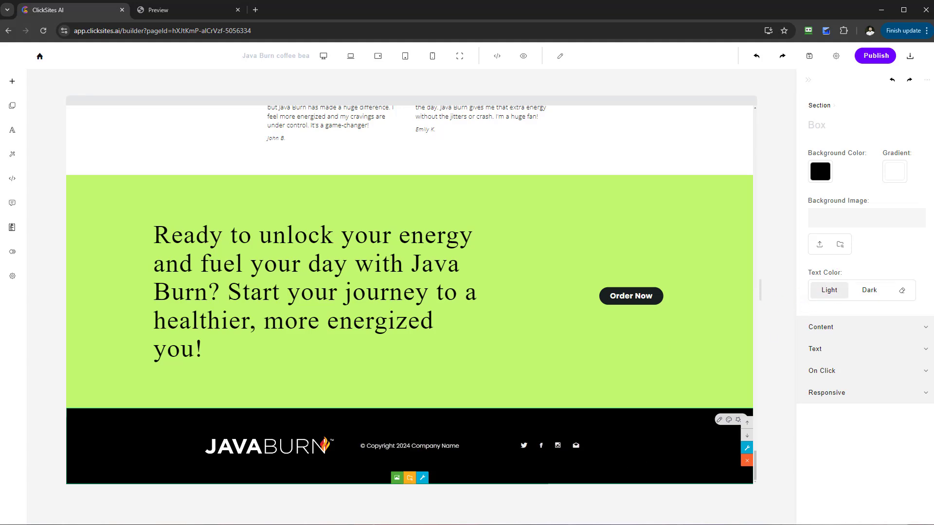
click(255, 446)
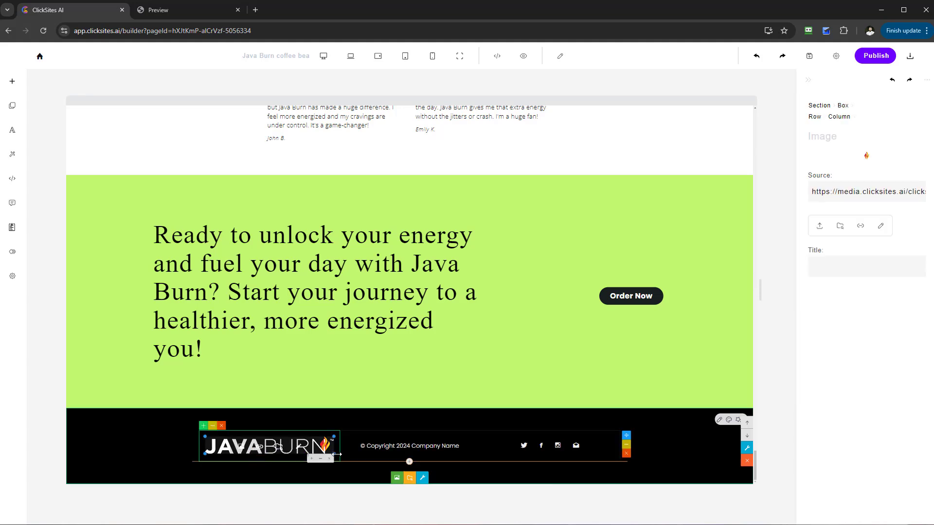
drag(341, 462, 322, 458)
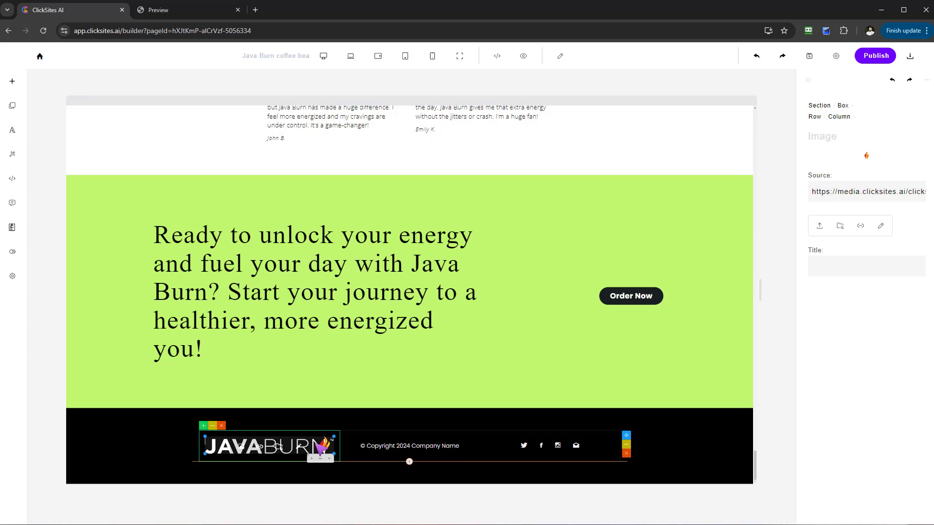
click(279, 448)
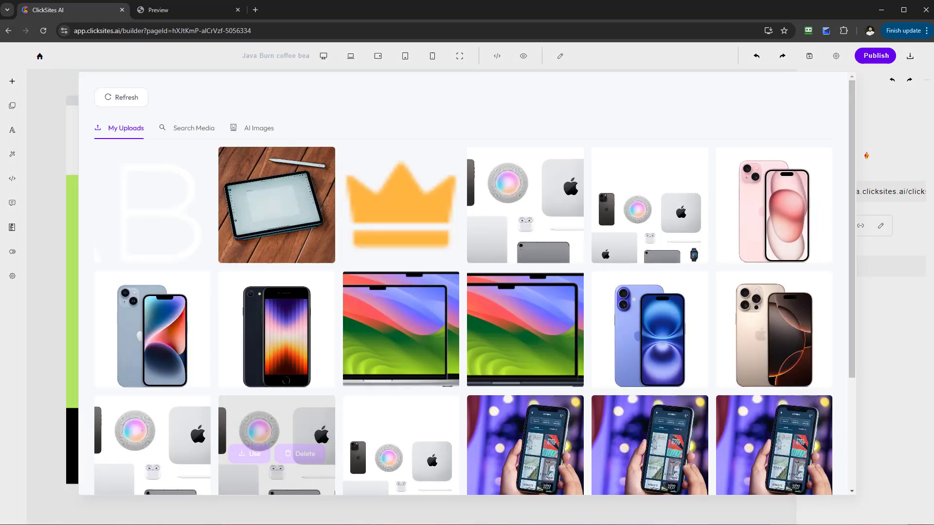
click(883, 112)
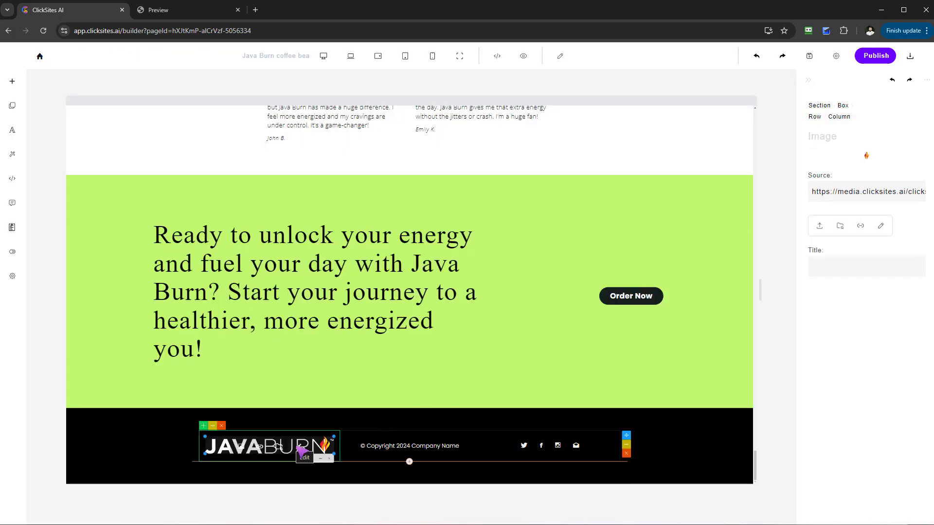
- Delete the JavaBurn logo image from the footer's first column and place the text cursor in the copyright line
click(329, 458)
click(388, 446)
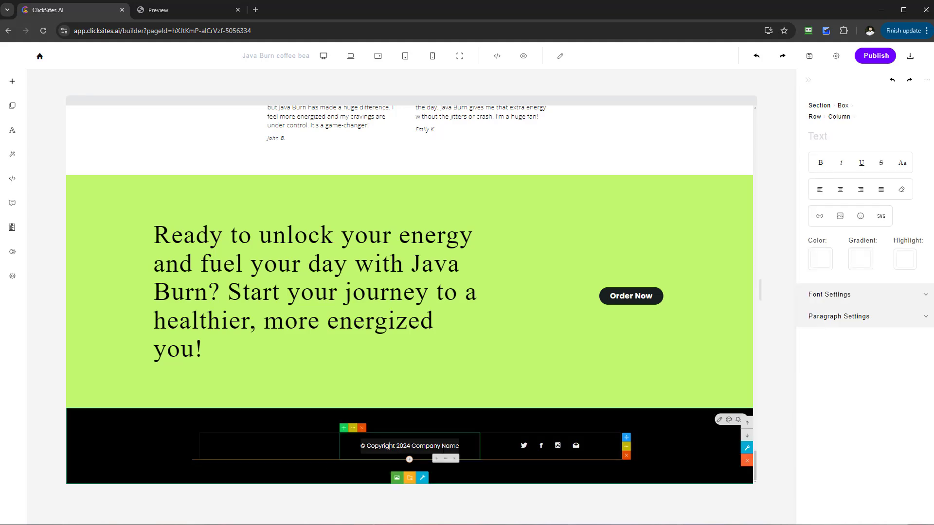